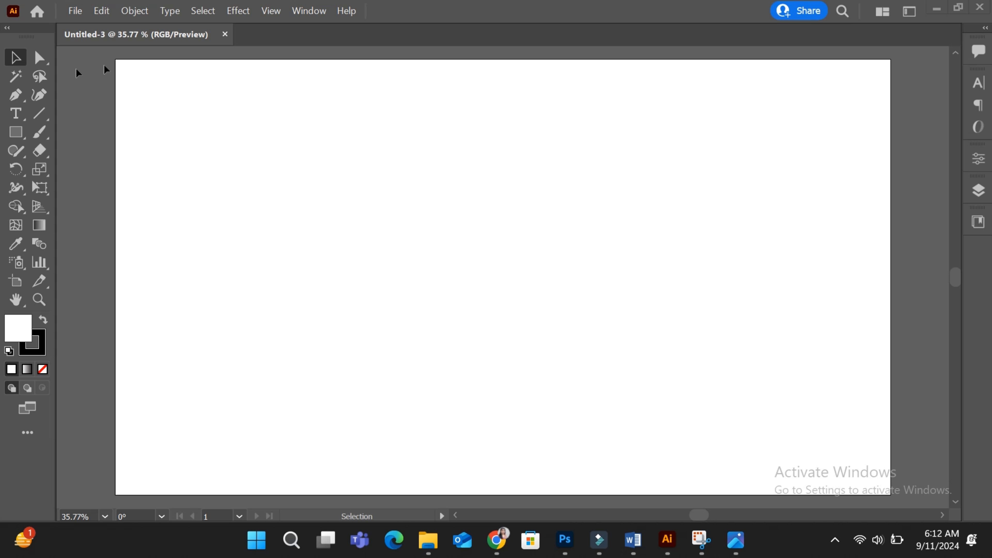
Step: Place Lorem ipsum sample text on the artboard with the Type tool and scale it up proportionally
drag(9, 118, 95, 115)
click(402, 218)
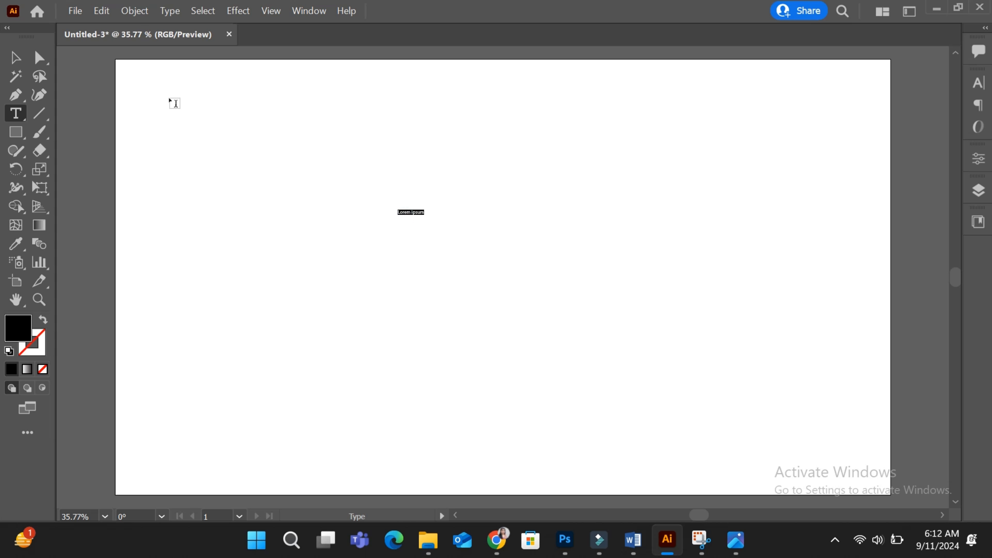
click(16, 57)
drag(424, 217, 612, 247)
Step: Replace the sample text with the letters VA
key(t)
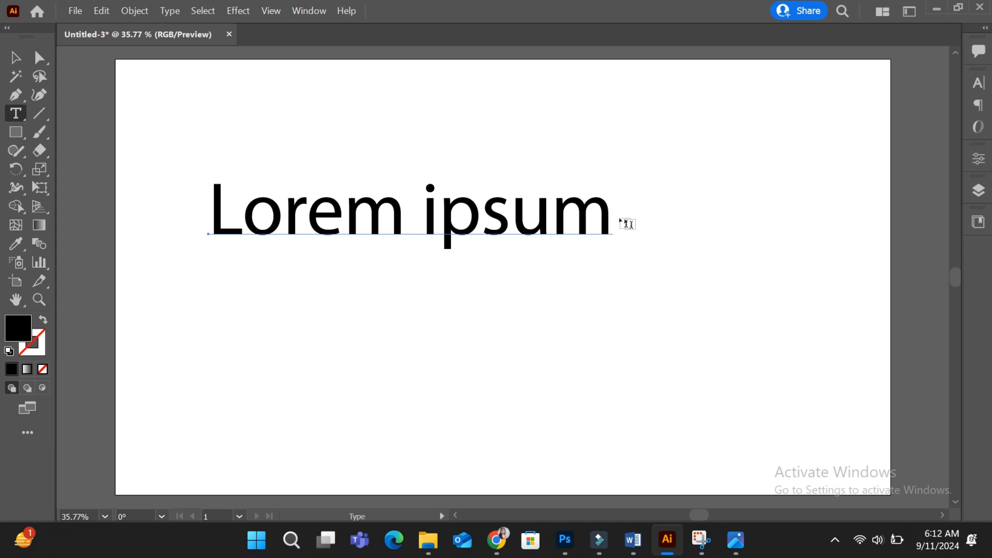
drag(605, 213, 215, 183)
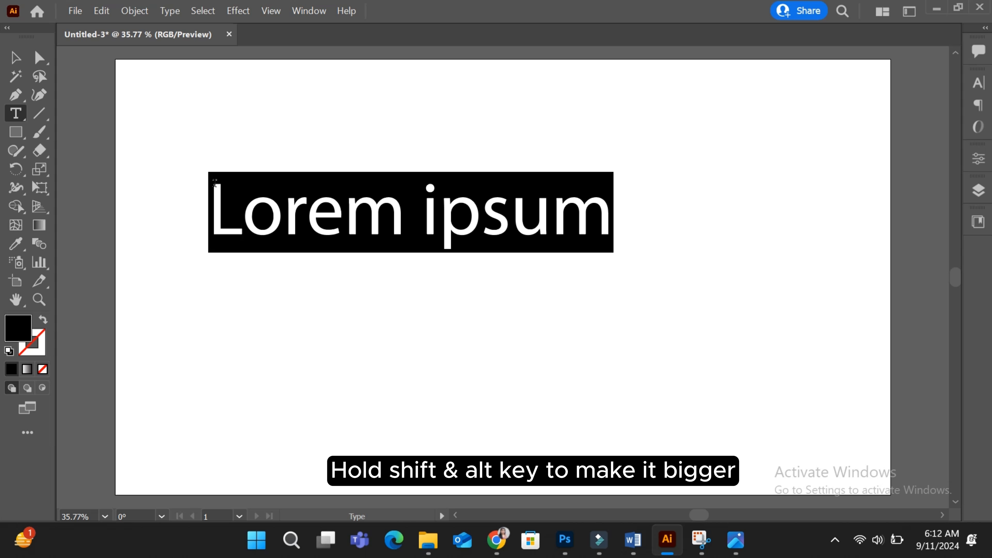
text(VA)
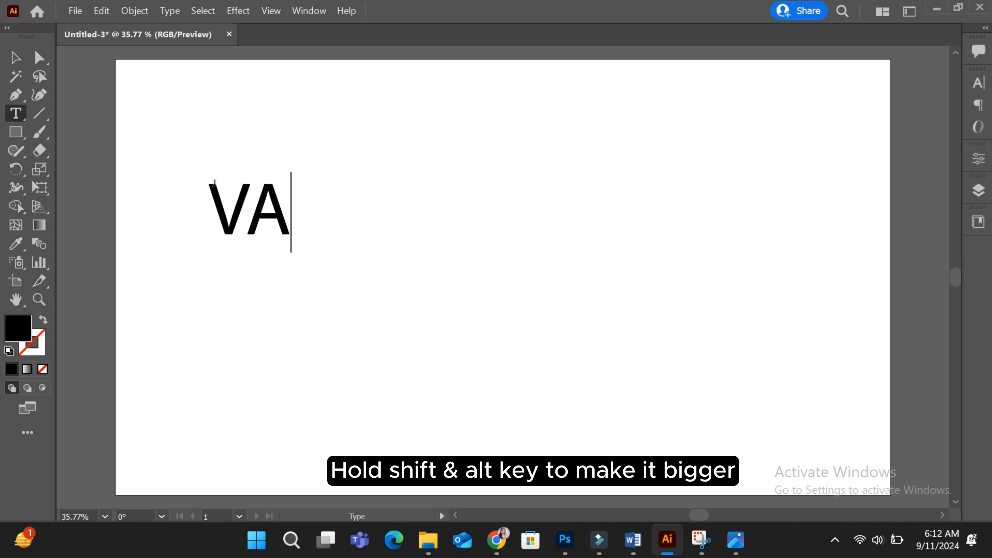
key(Escape)
Step: Set the VA text's font to Trajan Pro in the Character panel
key(ctrl+t)
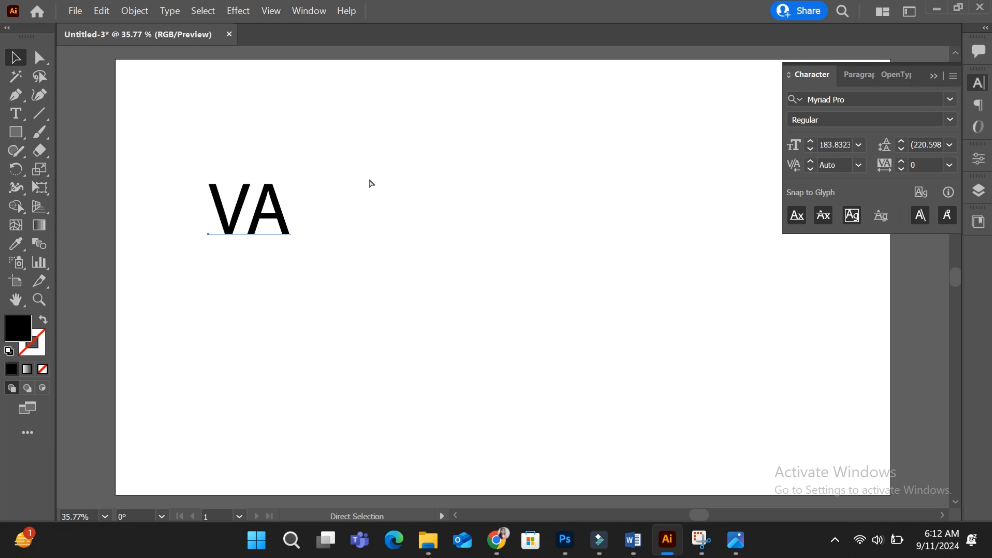
click(880, 99)
text(TRA)
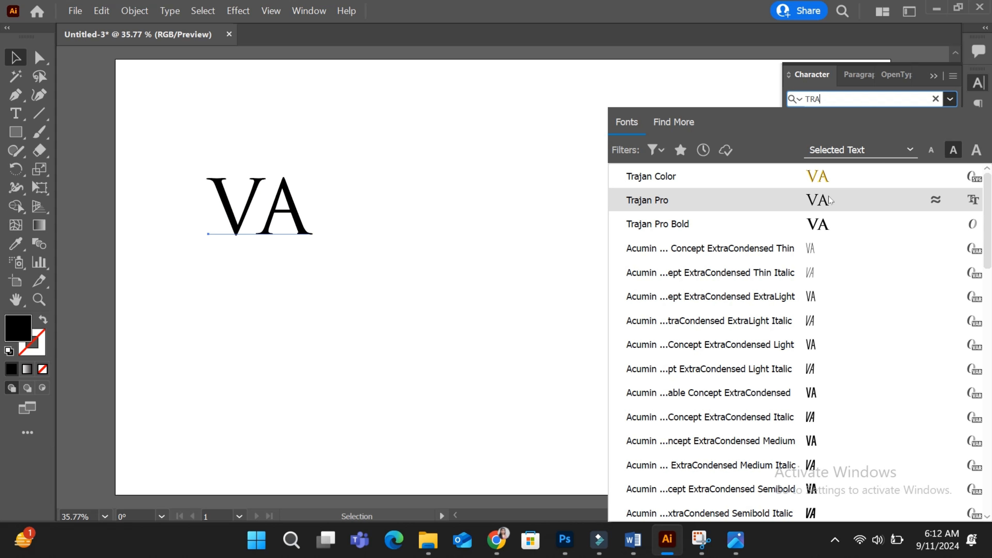
click(828, 206)
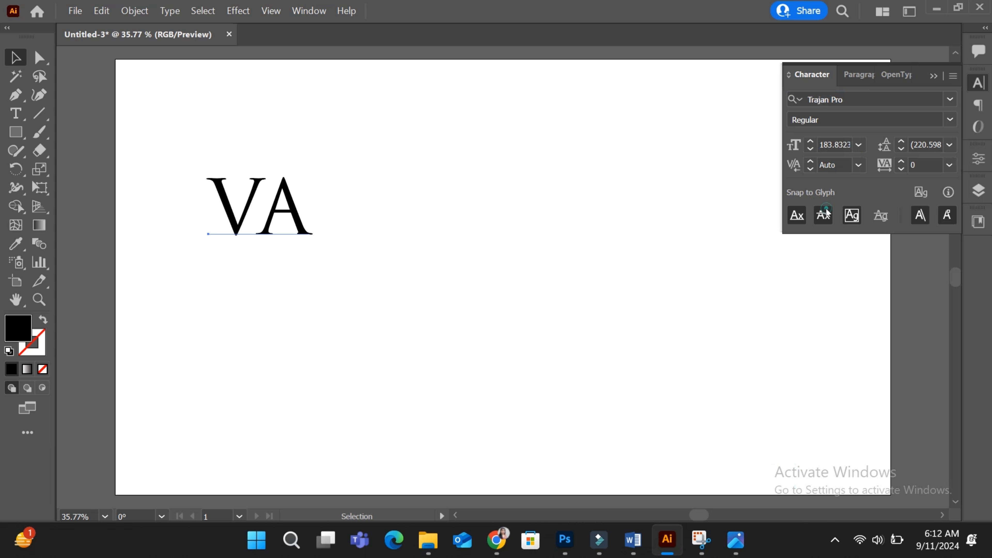
click(933, 80)
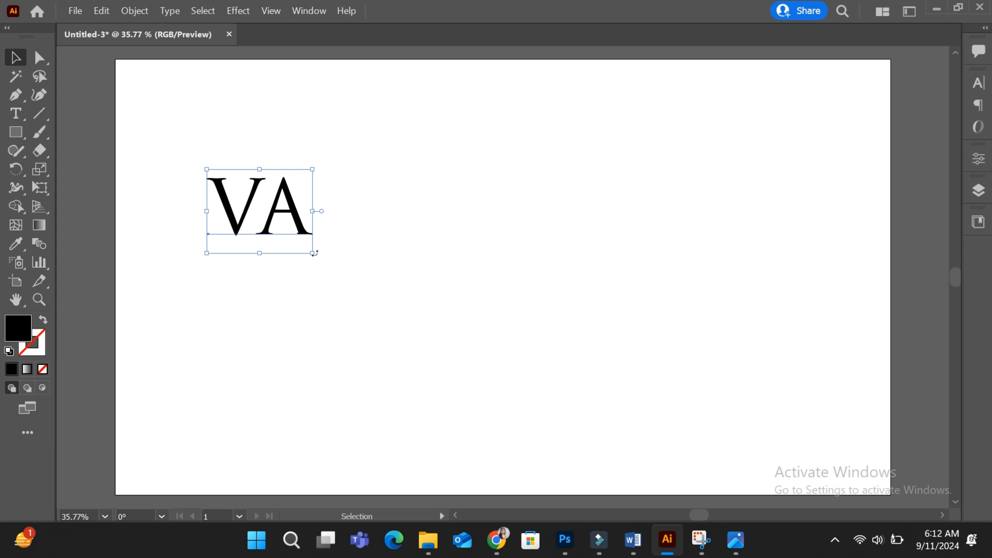
Step: Scale up the VA text, move it toward the artboard centre, and convert it to outlines
drag(311, 254, 399, 321)
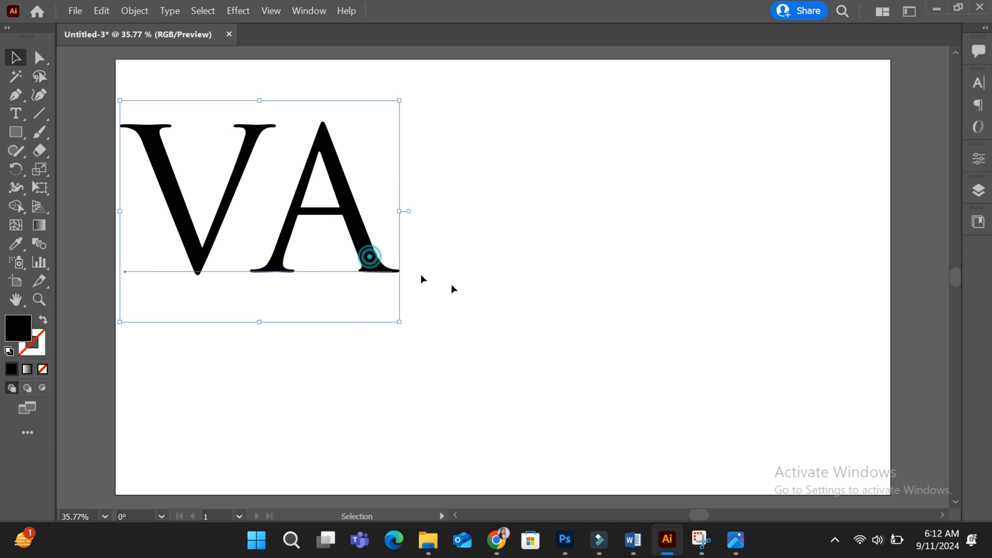
drag(371, 261, 545, 324)
right_click(545, 324)
click(598, 295)
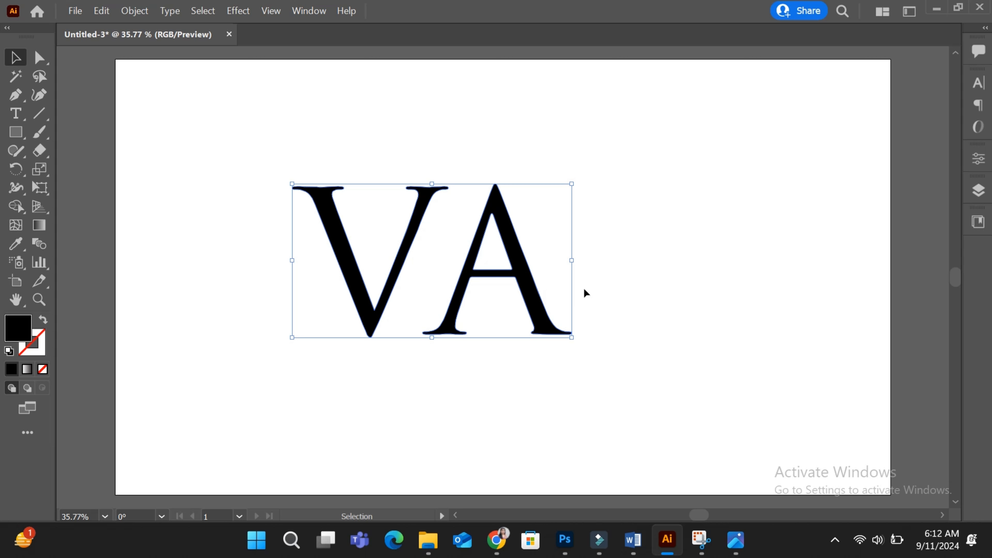
Step: Ungroup the letter outlines and move the A down and left so it overlaps the V
right_click(585, 289)
click(625, 139)
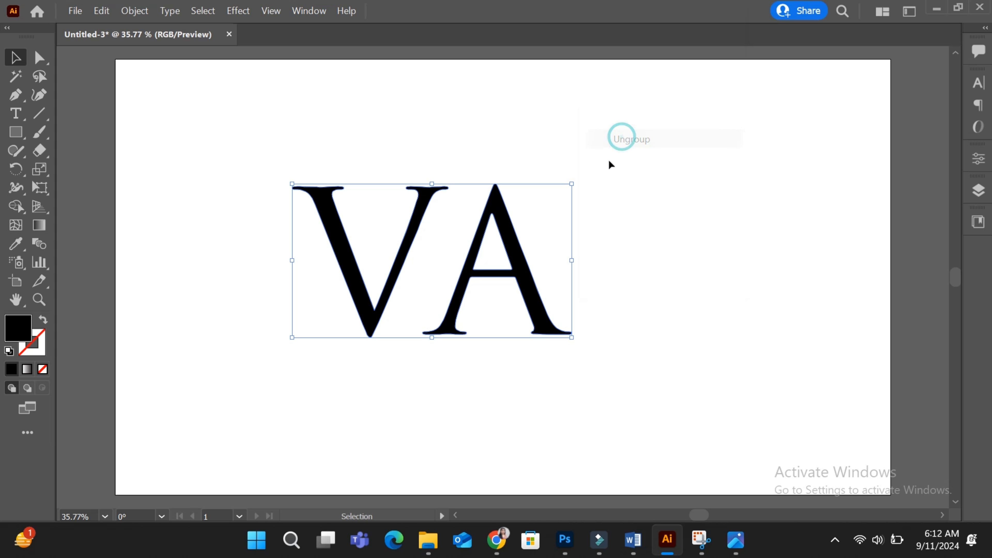
click(637, 291)
drag(528, 305, 490, 333)
click(581, 328)
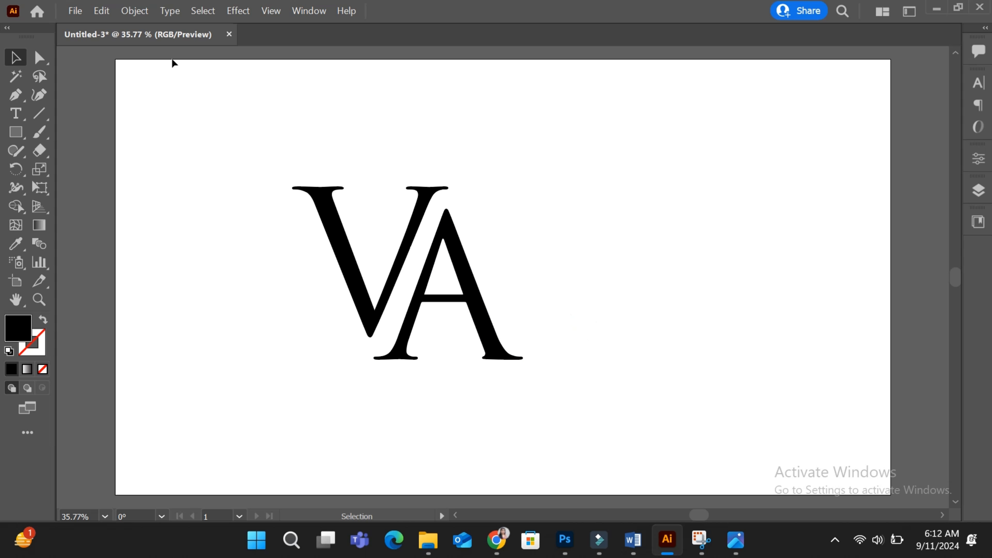
Step: Draw a large circle with the Ellipse tool, centred over the letters
click(18, 132)
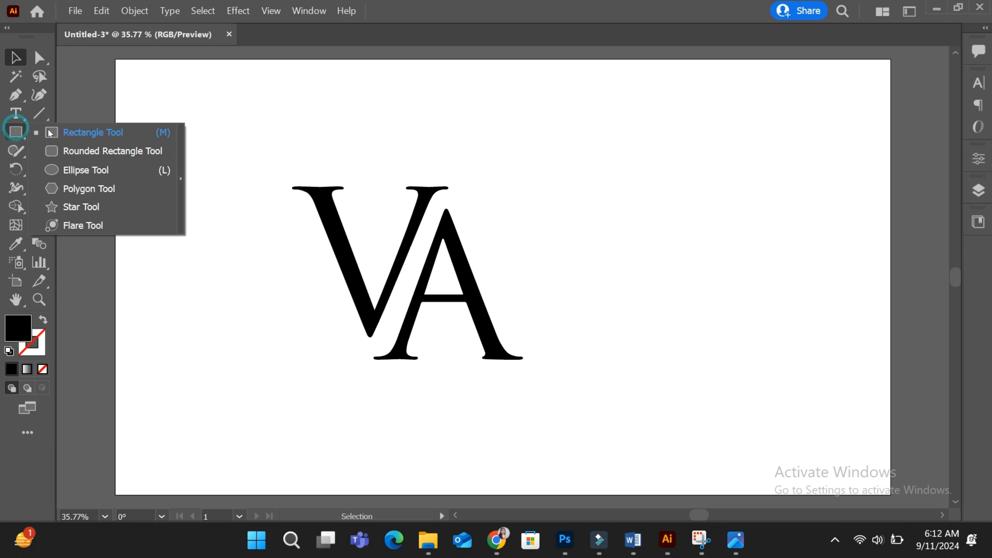
click(66, 170)
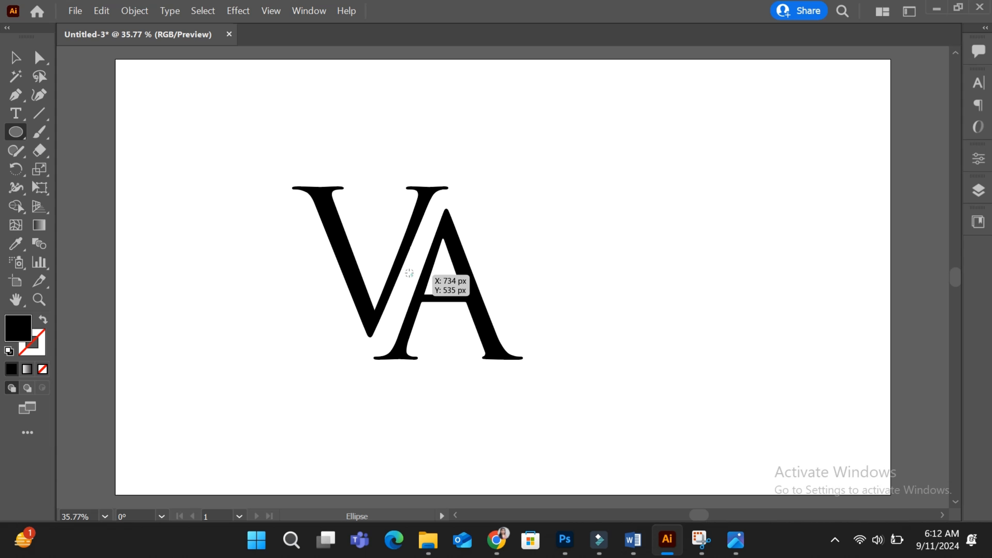
drag(409, 273, 566, 428)
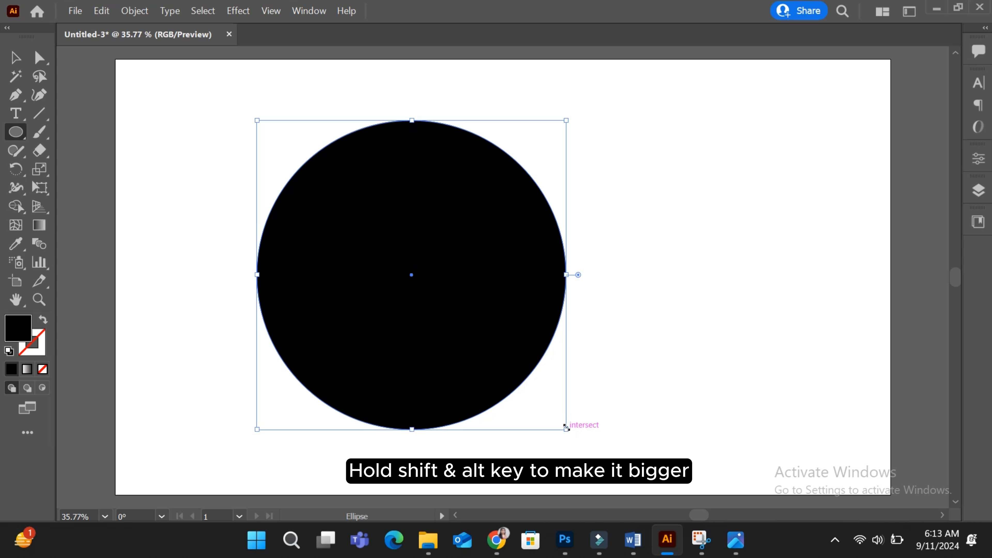
Step: Swap the circle's fill and stroke to make it an outline, and resize it to about 700 px around the letters
click(16, 58)
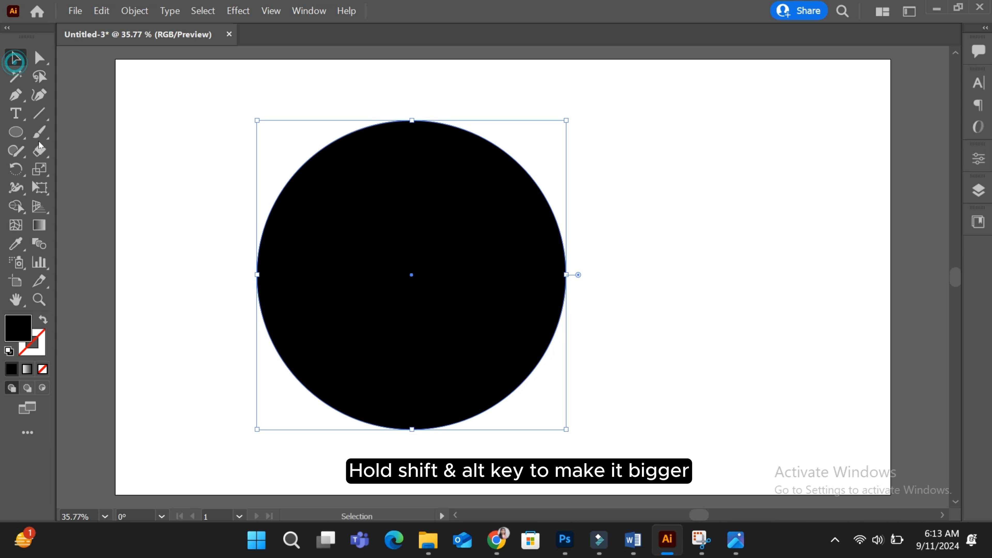
click(43, 319)
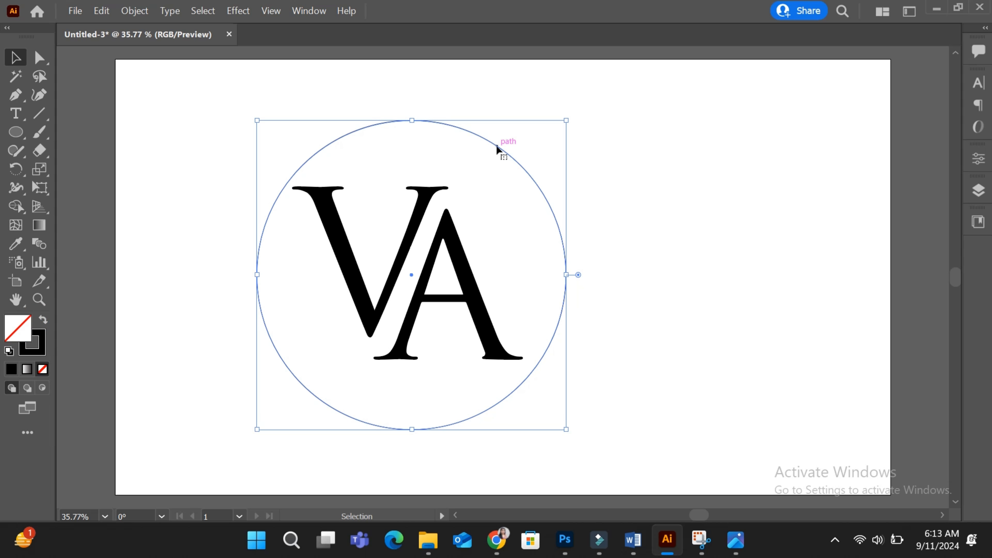
drag(497, 149, 480, 146)
drag(240, 116, 255, 130)
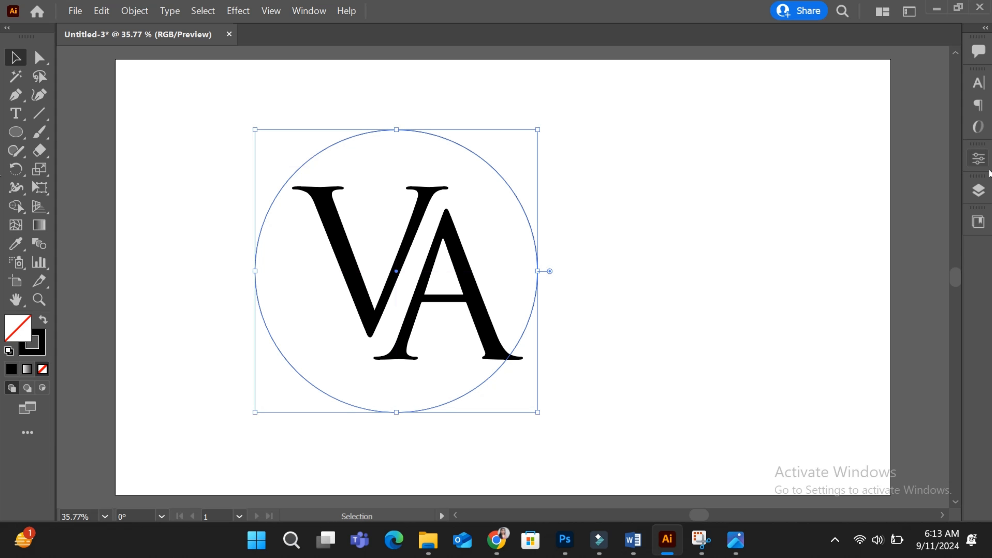
click(979, 158)
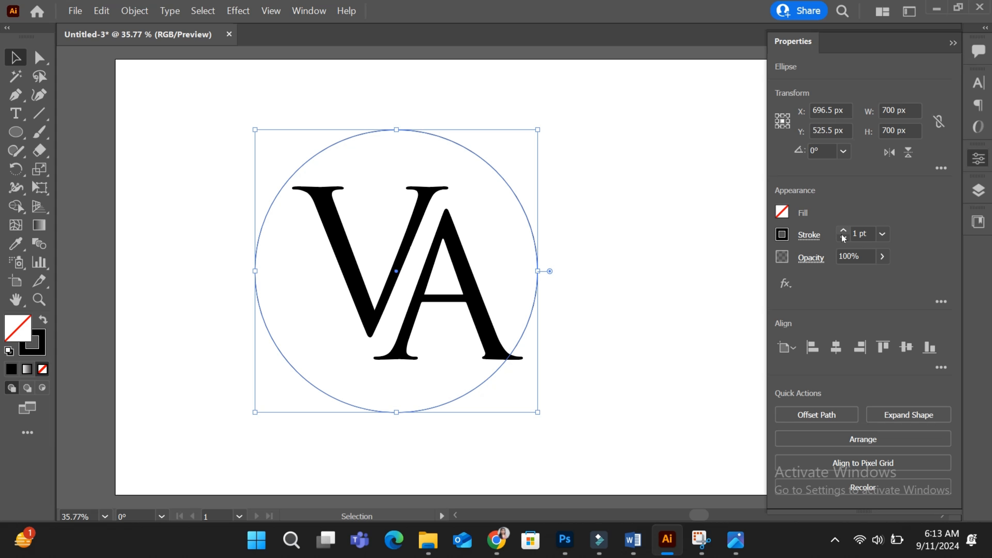
click(953, 43)
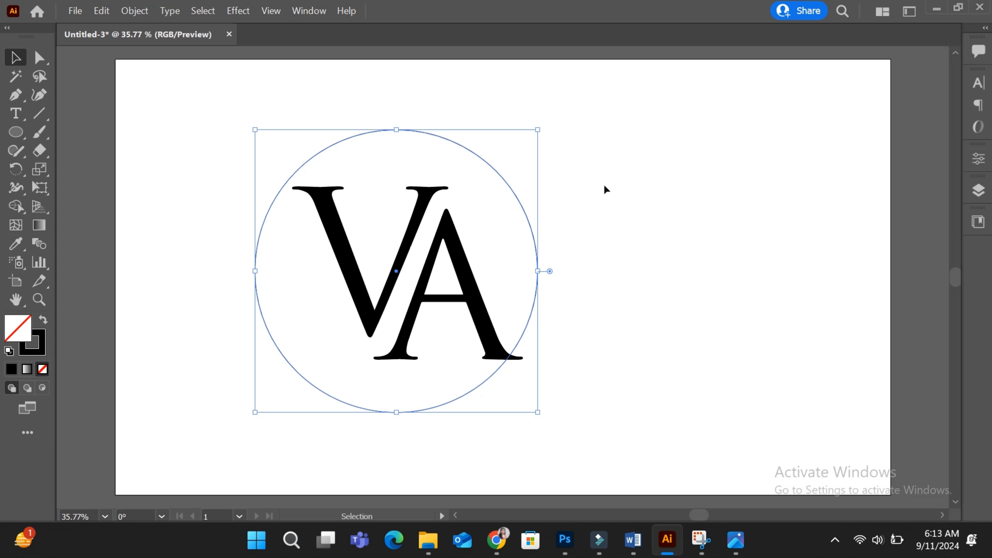
Step: Paste a copy of the circle in front and scale the copy down
key(ctrl)
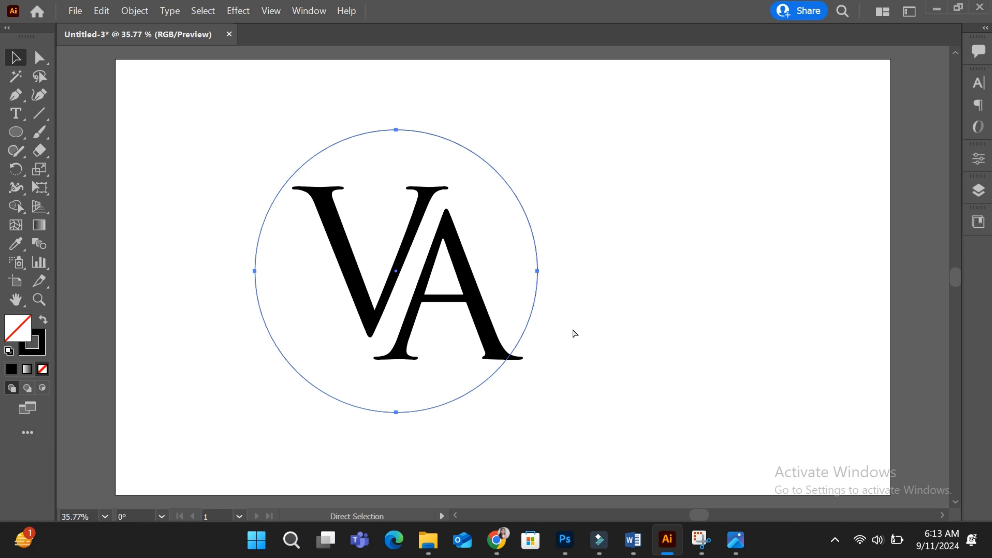
key(ctrl+f)
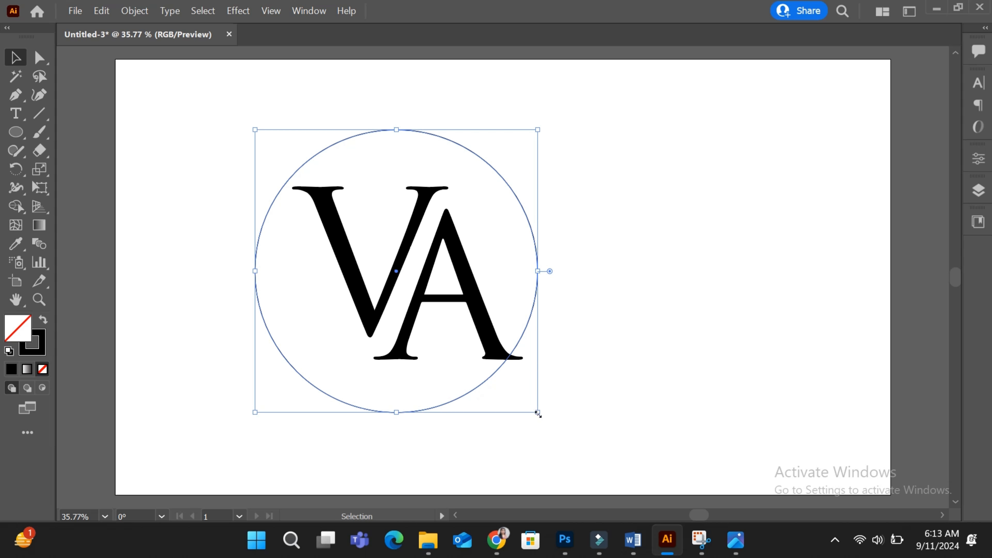
drag(538, 414, 504, 380)
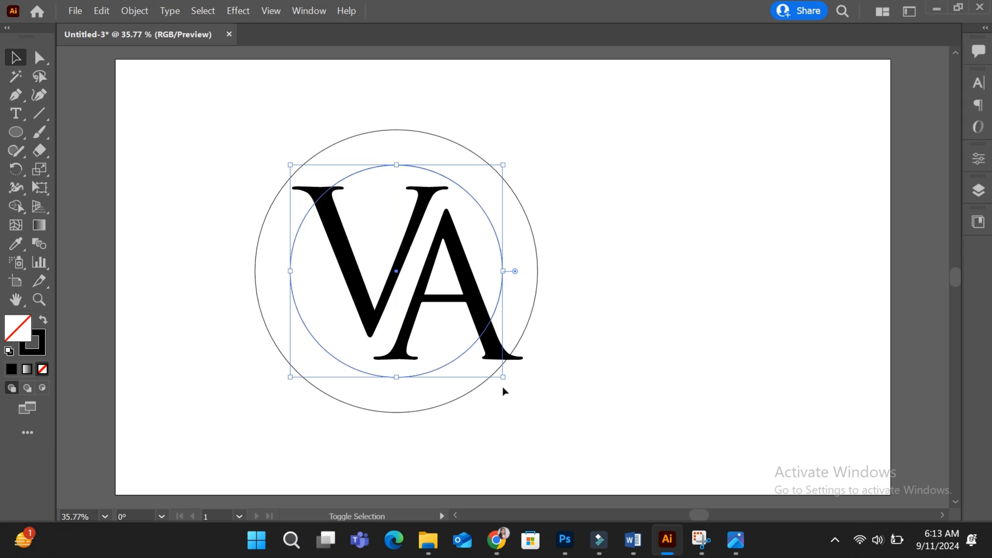
Step: Move and resize the smaller circle so it sits up and left inside the larger one
drag(469, 343, 453, 315)
drag(483, 346, 497, 372)
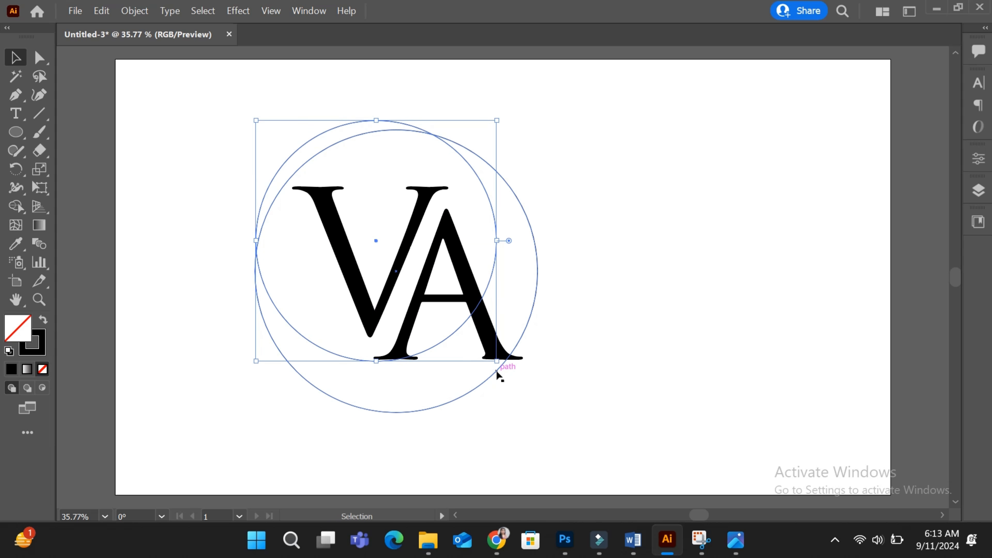
drag(459, 334, 462, 346)
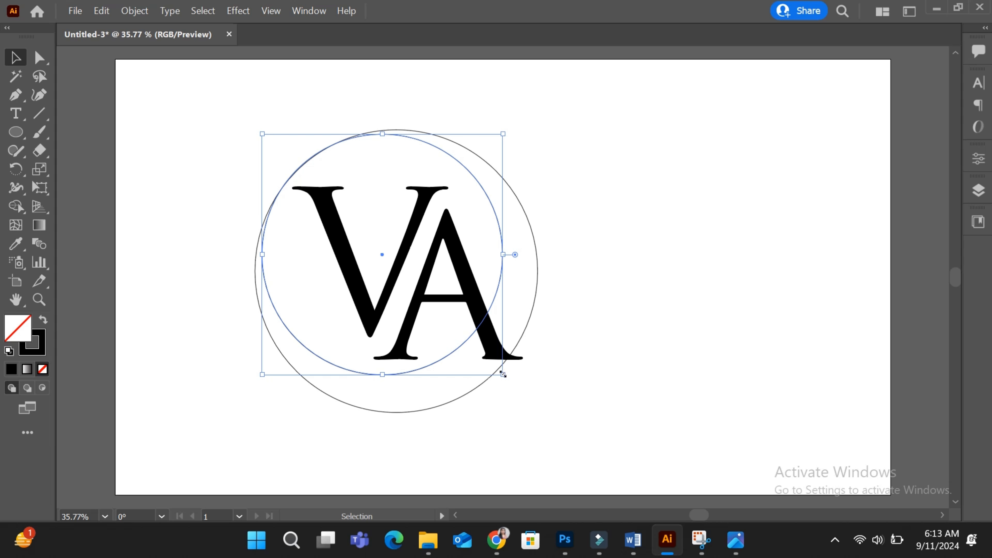
drag(504, 376, 503, 375)
Step: Select both circles, fill them black, and remove the inner circle with Shape Builder to leave a crescent
drag(340, 104, 414, 162)
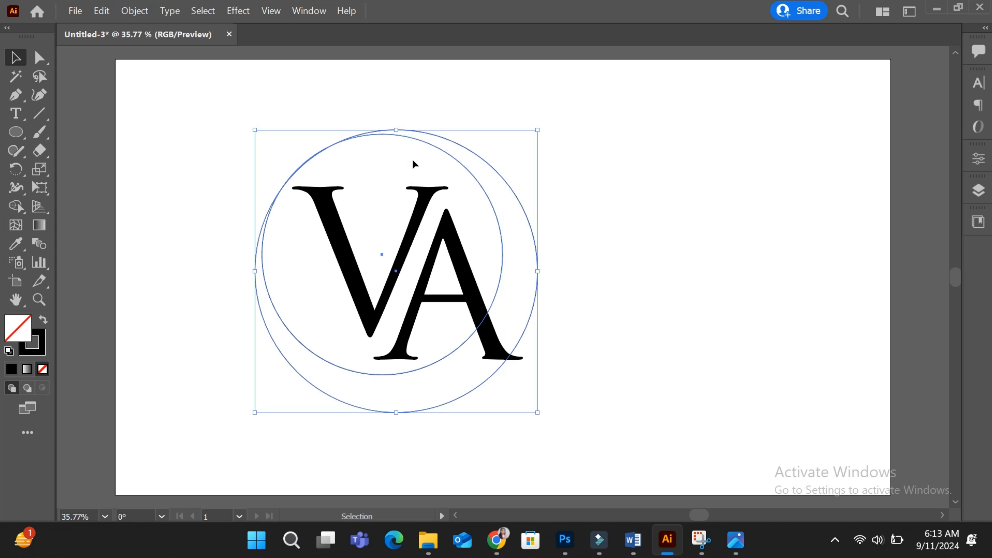
click(44, 320)
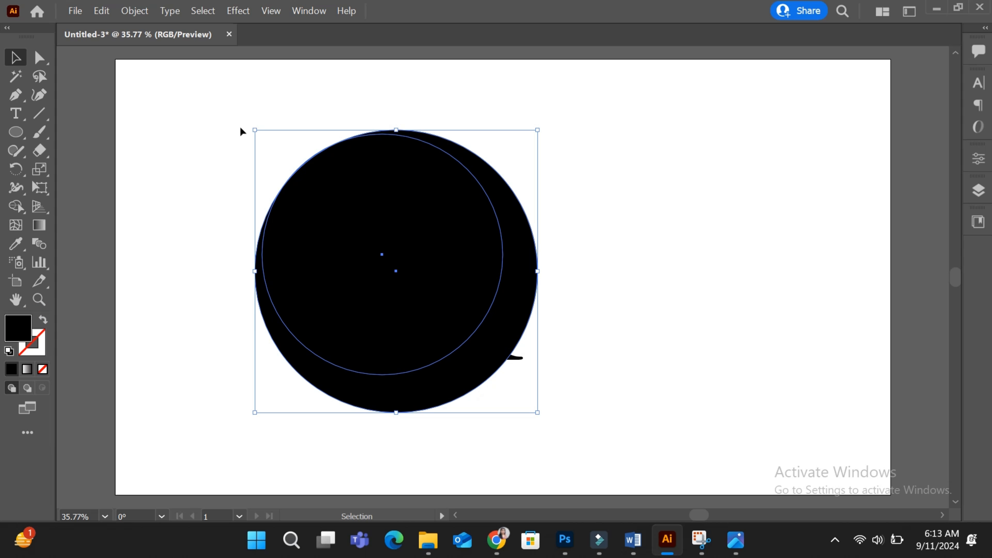
click(16, 207)
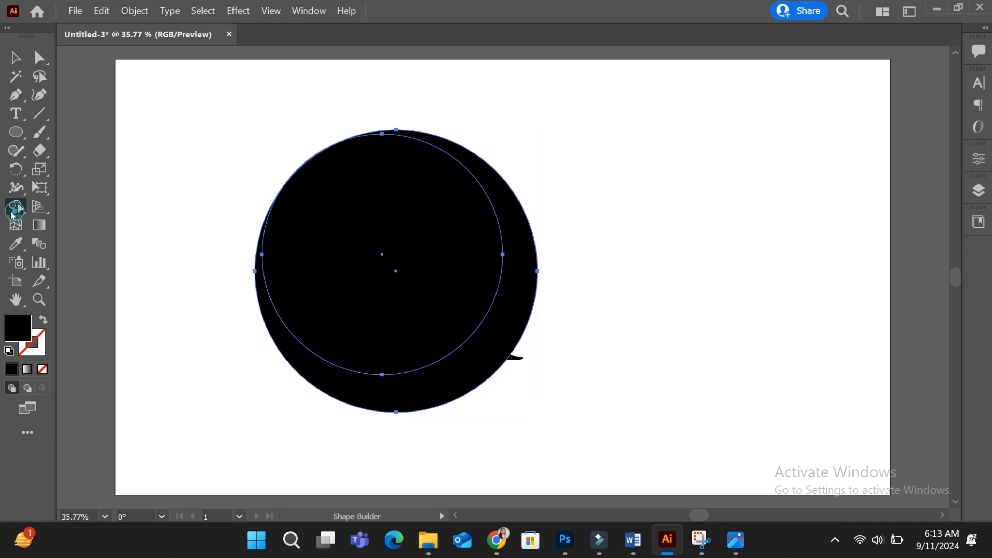
alt+click(314, 177)
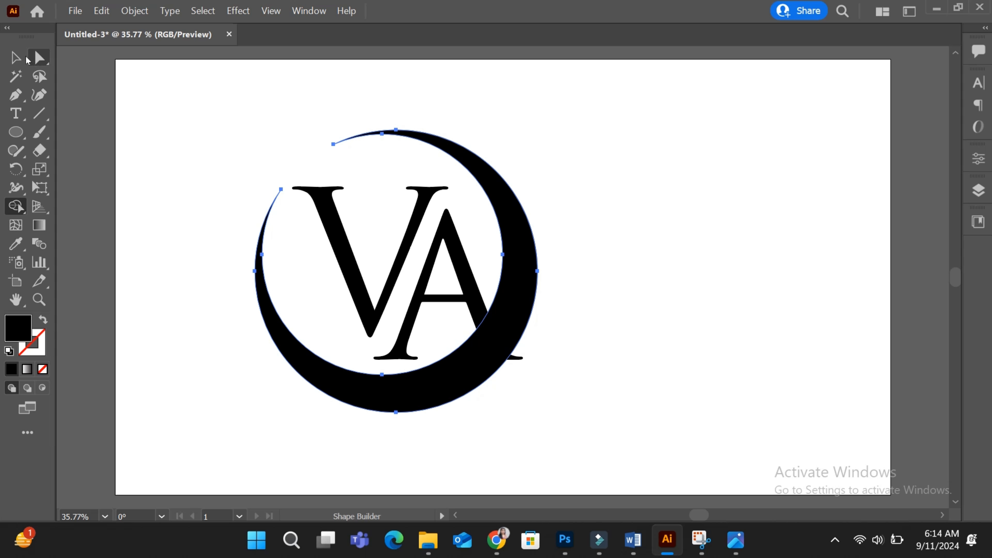
Step: Select the A letter and apply Offset Path with a 10 px offset
click(16, 58)
click(164, 113)
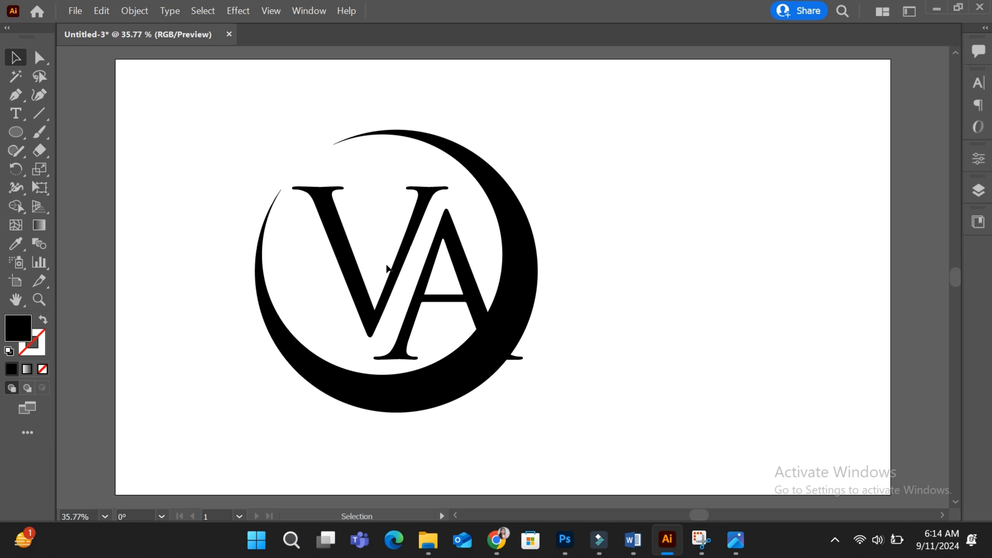
click(465, 355)
click(469, 284)
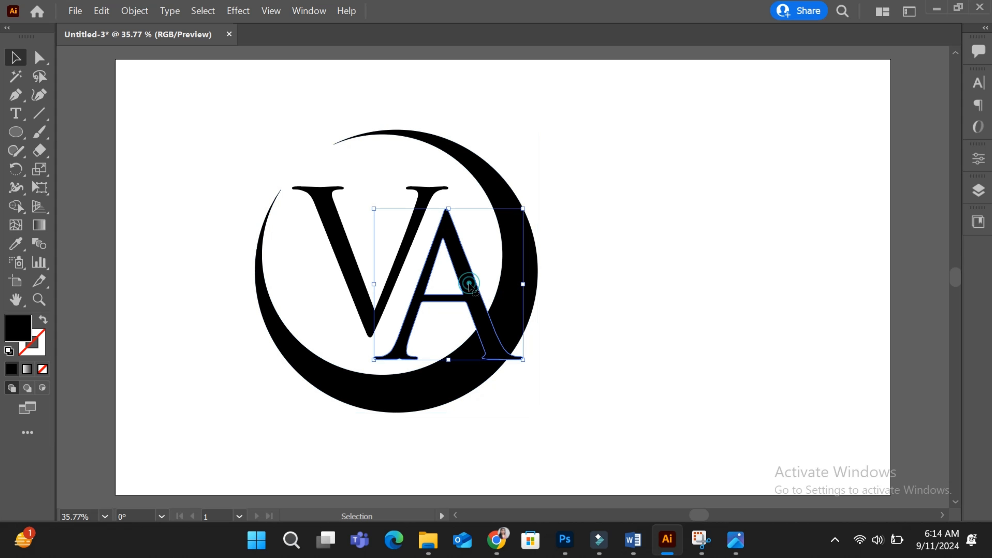
click(133, 12)
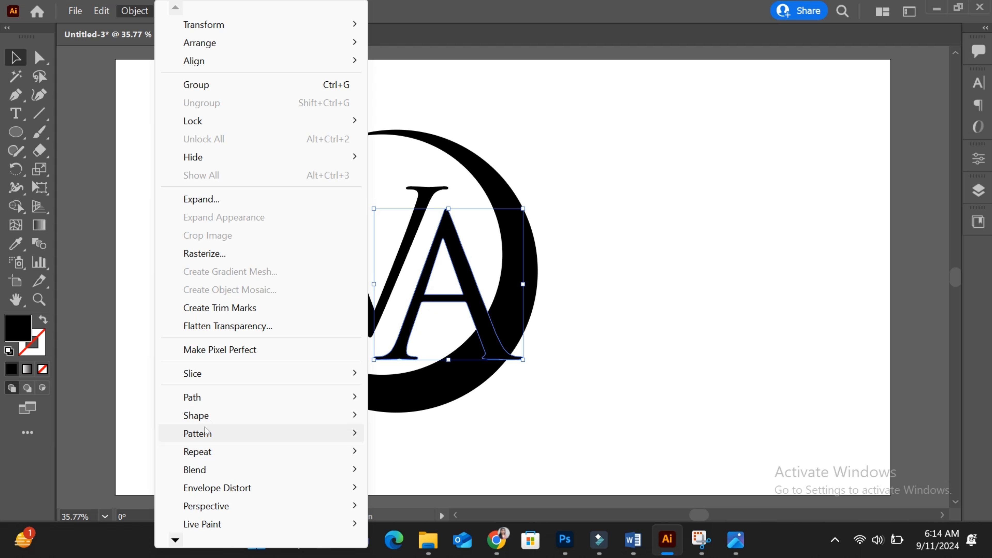
mouse_move(194, 400)
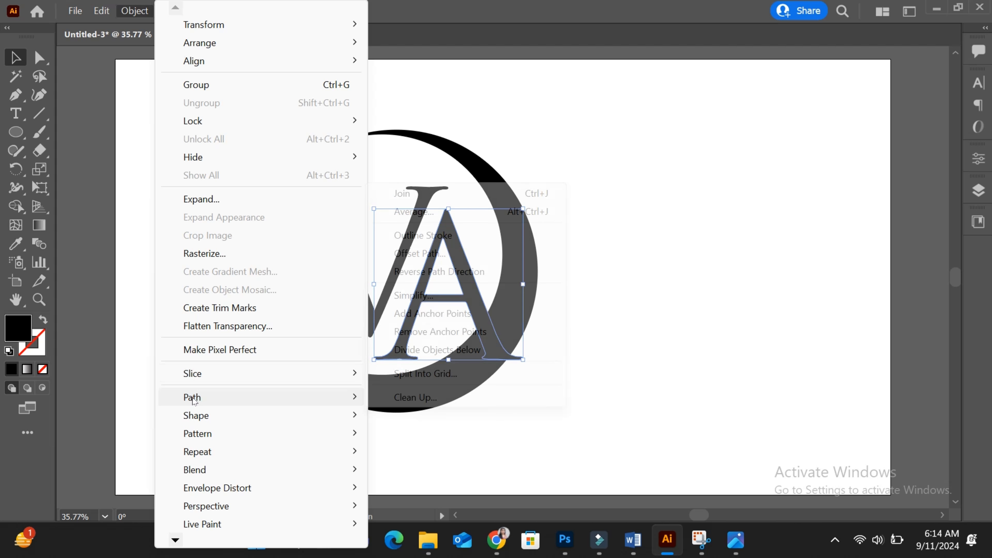
click(422, 254)
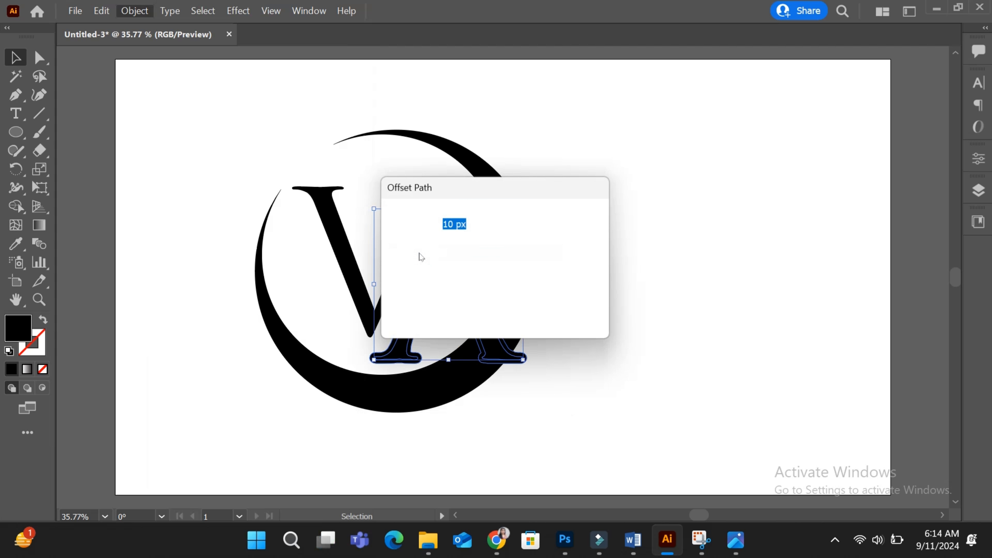
double_click(453, 224)
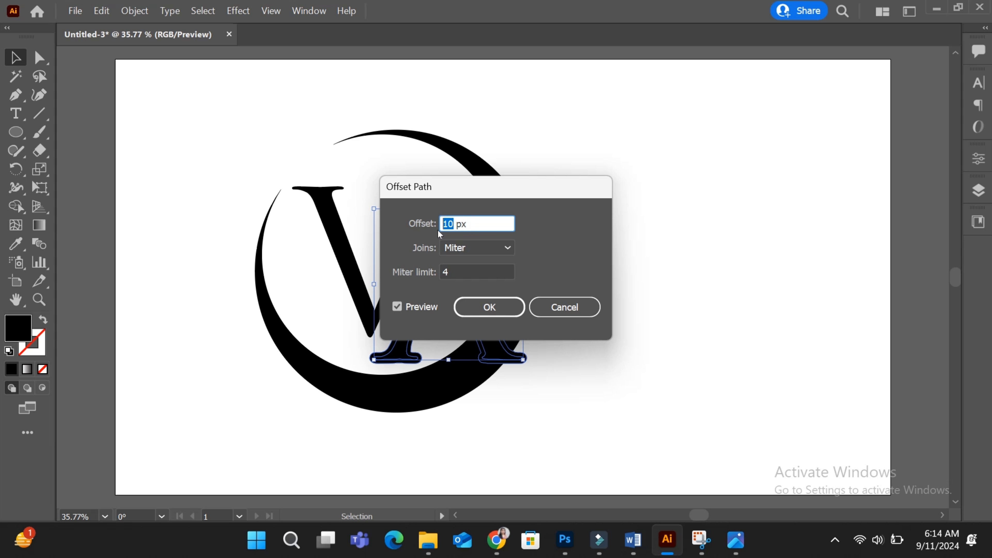
click(480, 317)
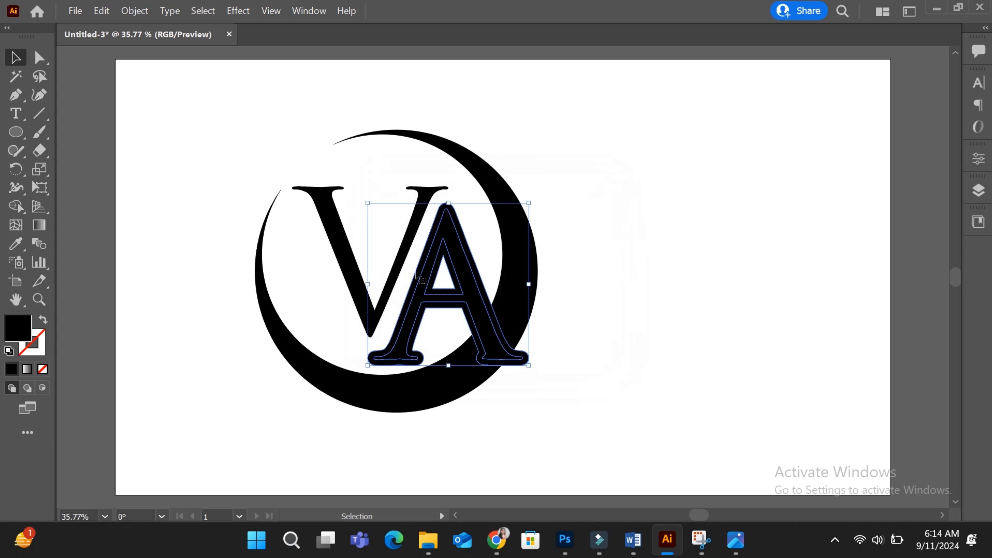
Step: Select all and use Shape Builder to delete the A's offset outline, cutting a gap through the V and crescent
drag(210, 182, 551, 436)
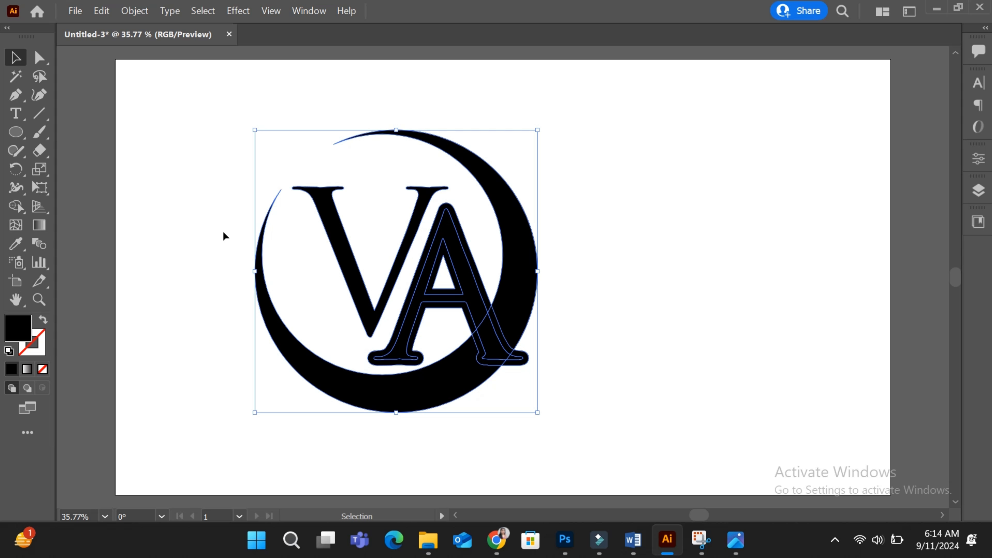
click(15, 206)
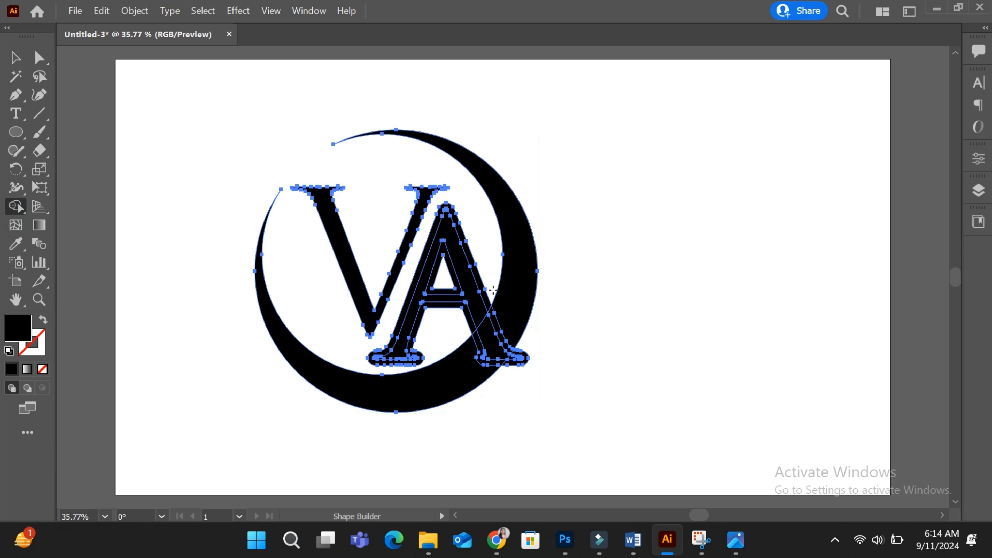
scroll(493, 290, up, 4)
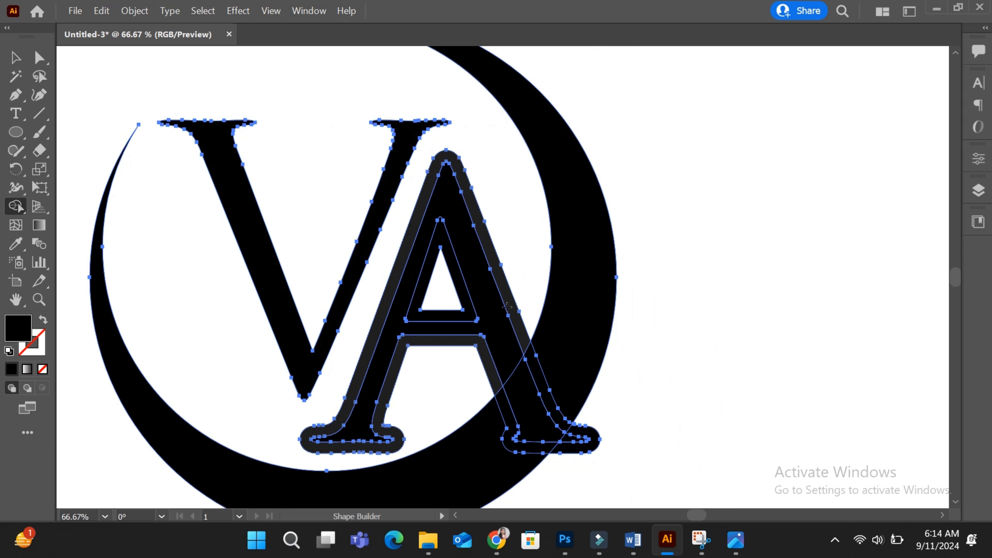
alt+click(508, 307)
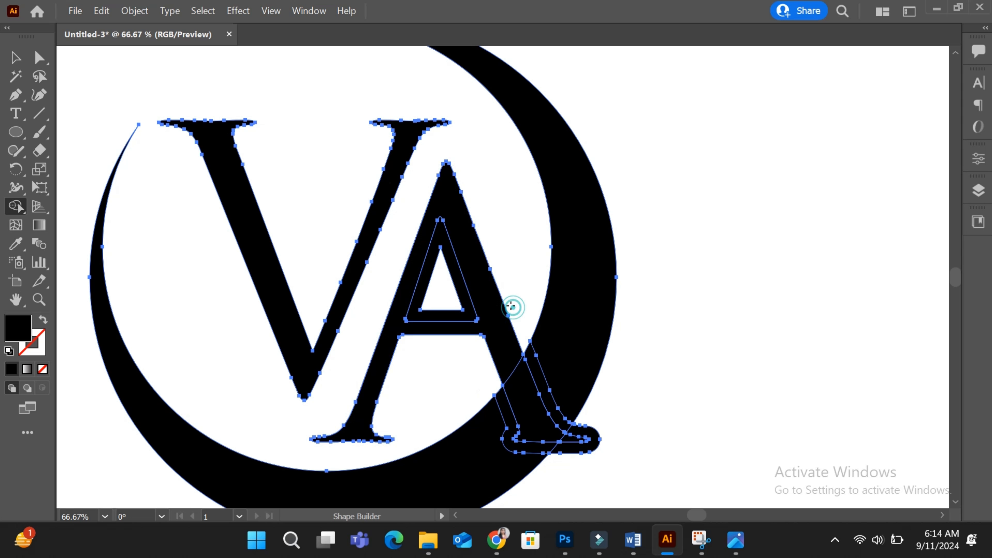
alt+click(534, 368)
alt+click(588, 436)
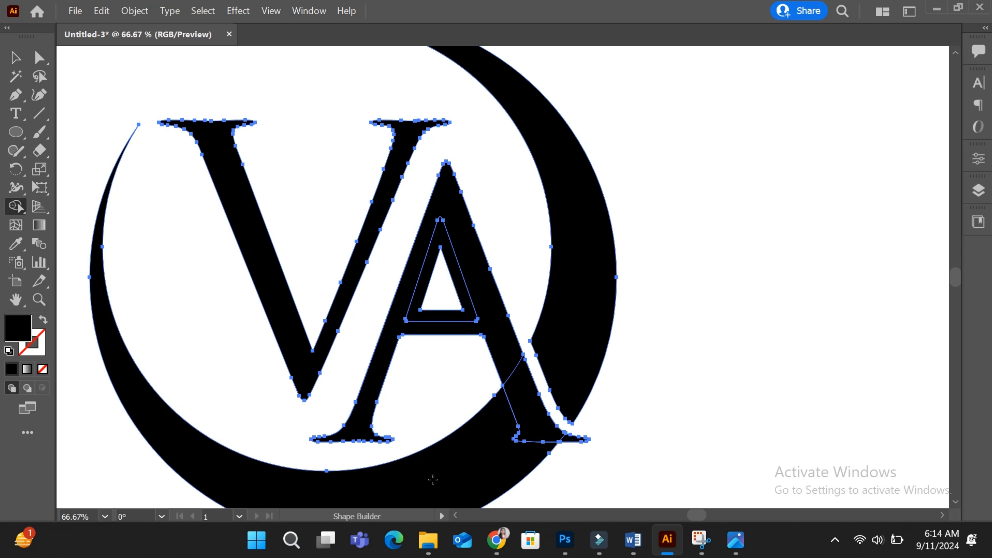
drag(522, 408, 497, 409)
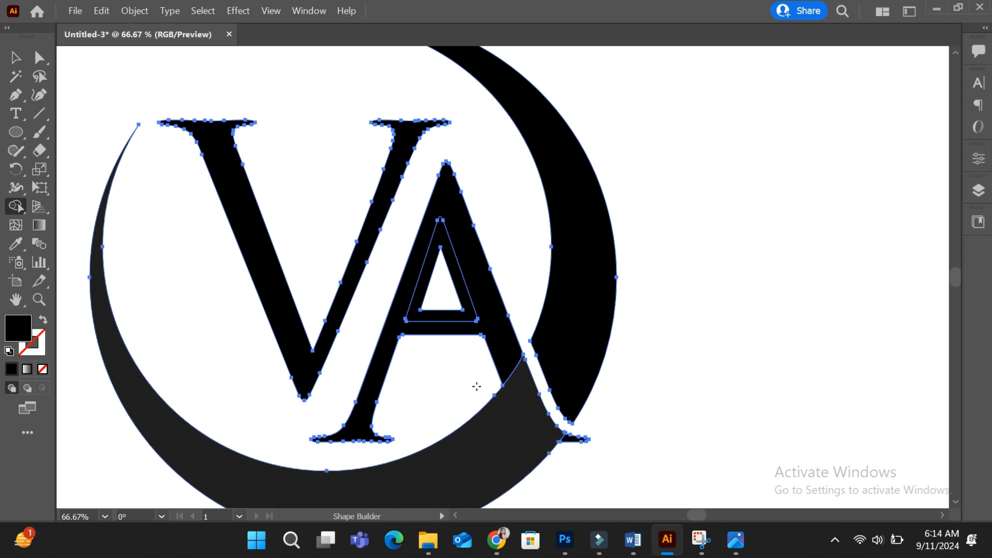
alt+click(468, 315)
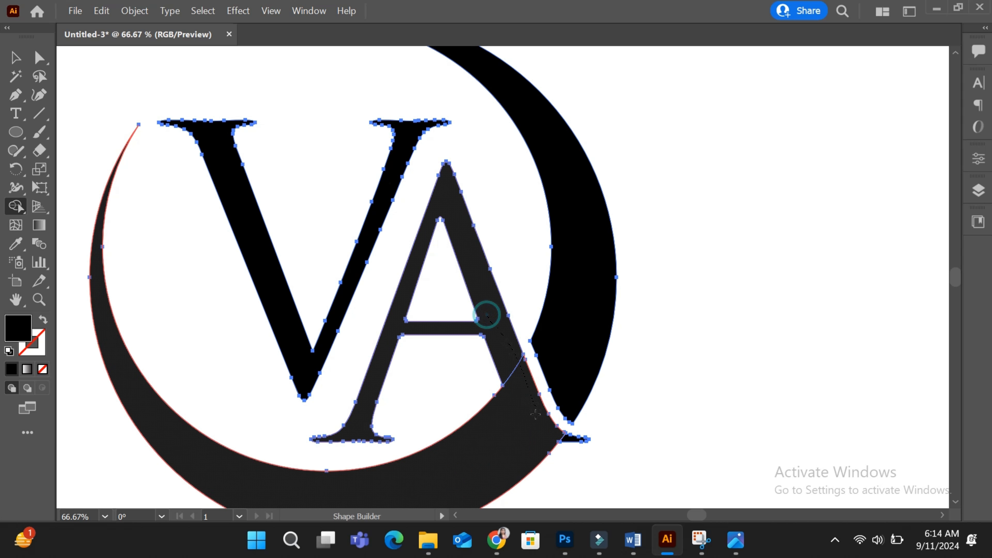
Step: Scale the whole monogram down and move it higher on the artboard
click(14, 61)
click(307, 119)
key(ctrl+minus)
key(ctrl+minus)
key(ctrl+minus)
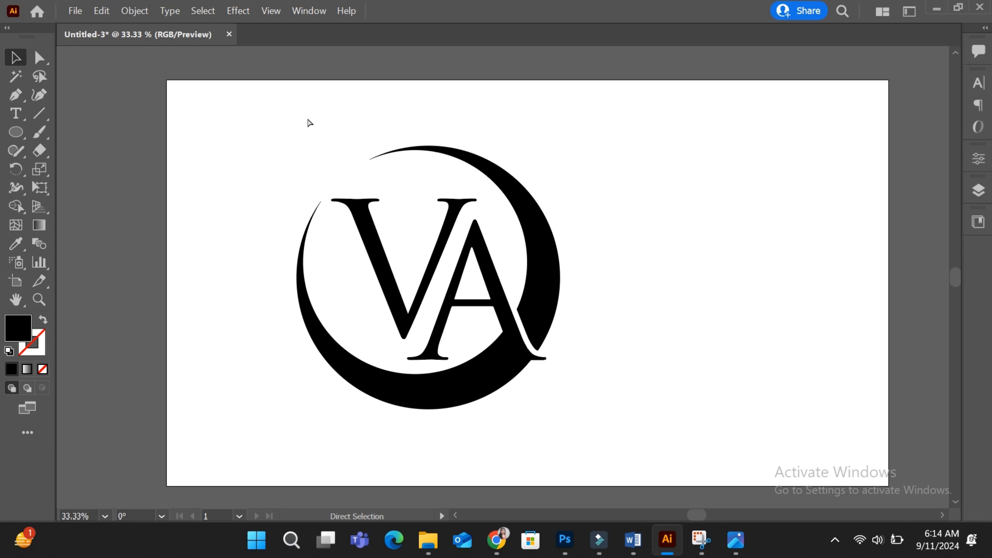
drag(228, 128, 623, 413)
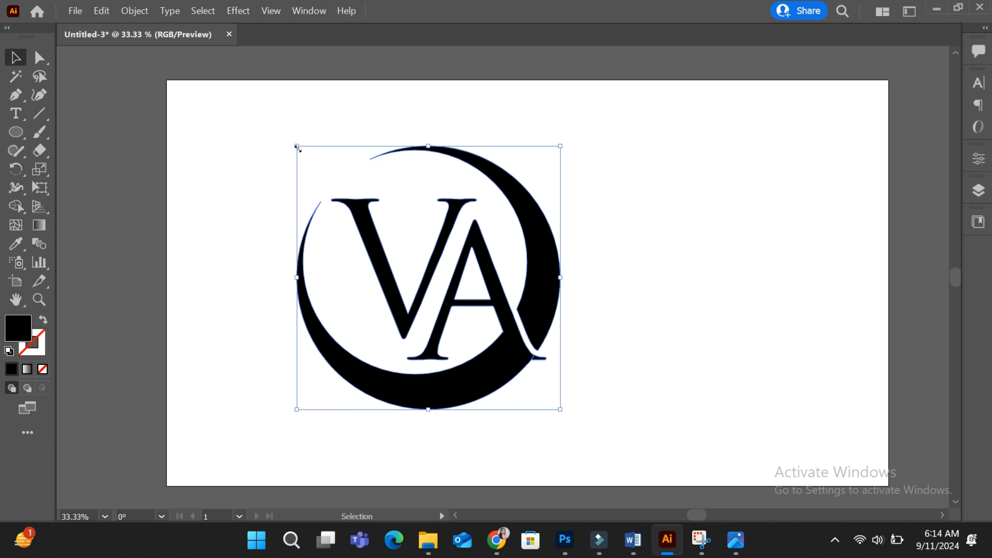
drag(297, 149, 345, 194)
drag(435, 293, 435, 238)
click(206, 244)
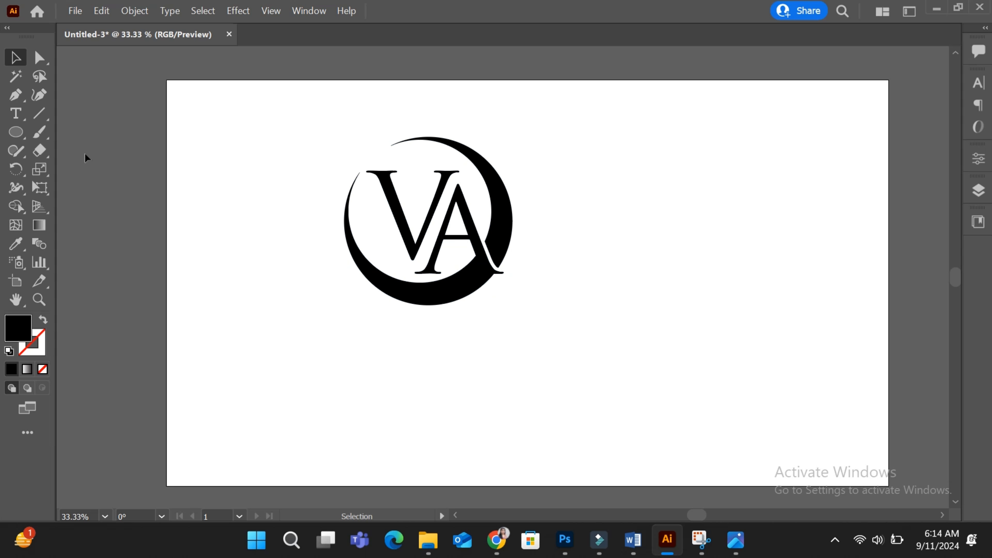
Step: Place a point-type text line below the logo and scale it up under the monogram
click(15, 114)
click(360, 348)
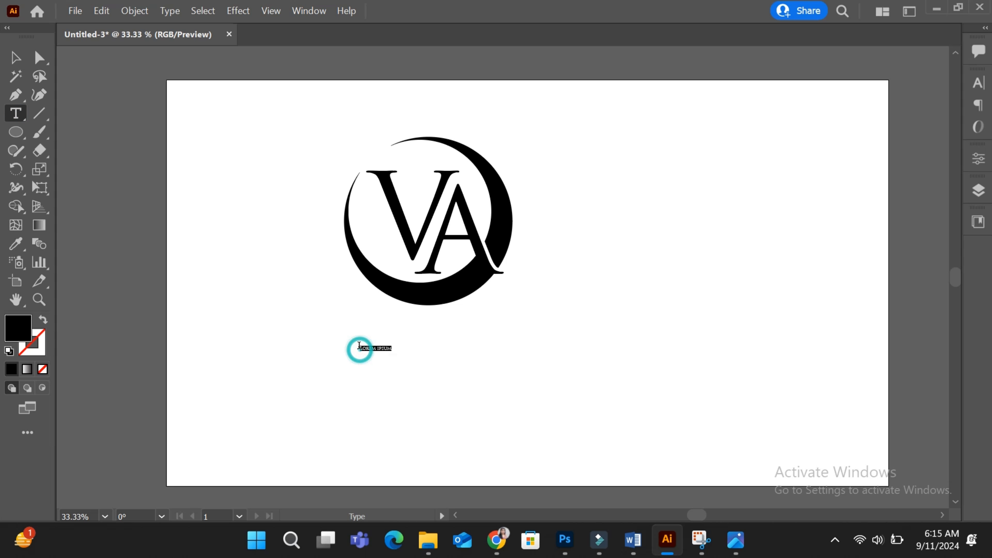
click(16, 57)
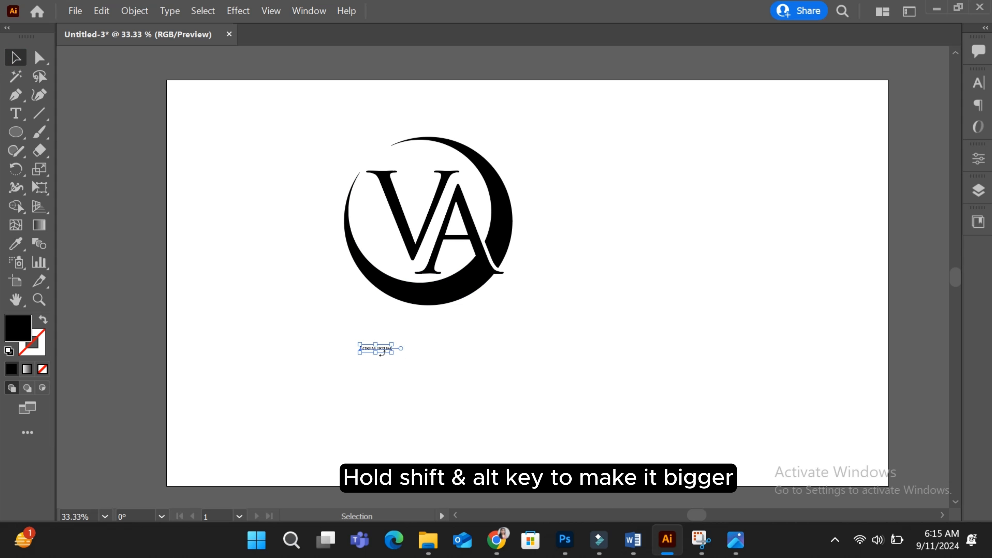
drag(391, 353, 500, 390)
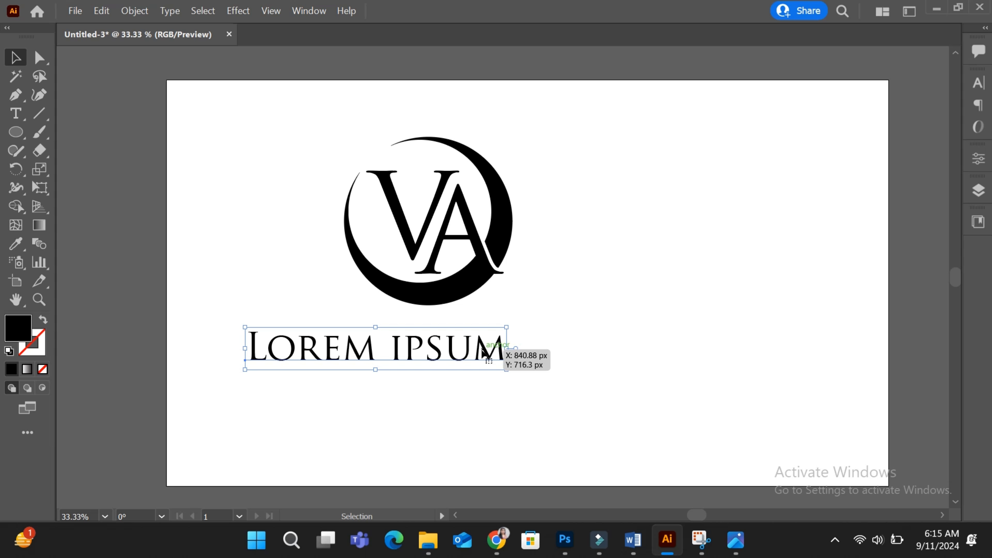
drag(484, 352, 547, 366)
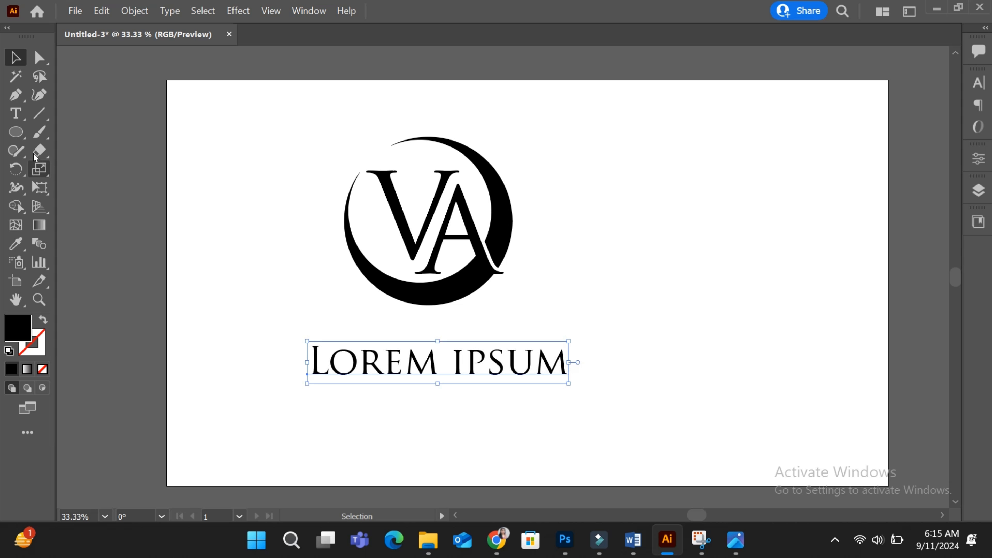
Step: Replace the placeholder text with VIRTUAL ASSISTANT
click(15, 114)
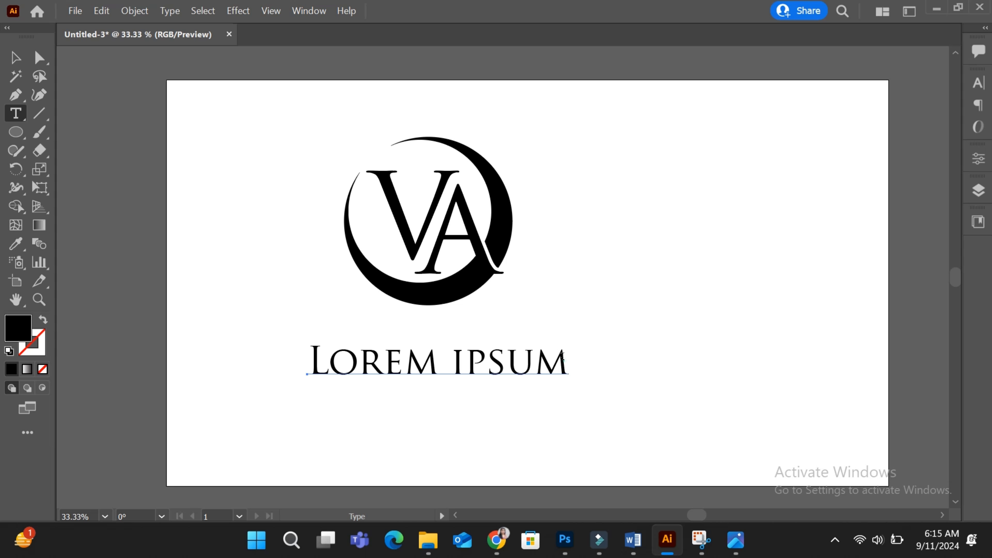
drag(563, 356, 305, 353)
text(V)
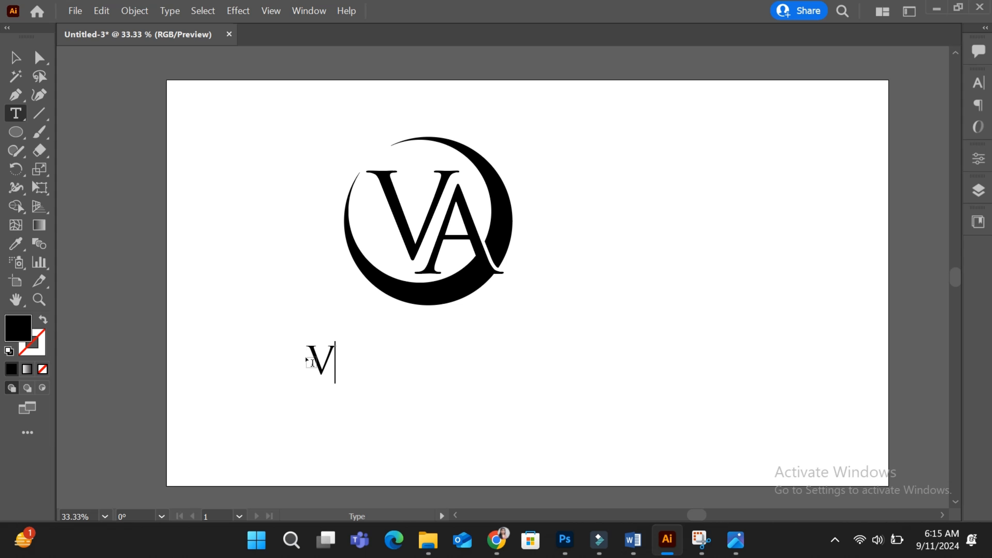
text(IRTUAL )
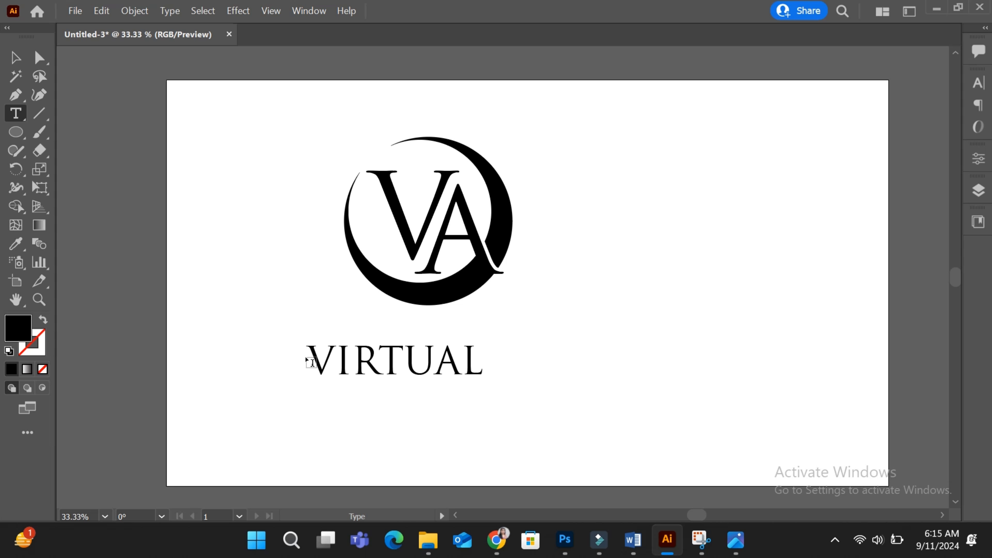
text(ASSISTANT)
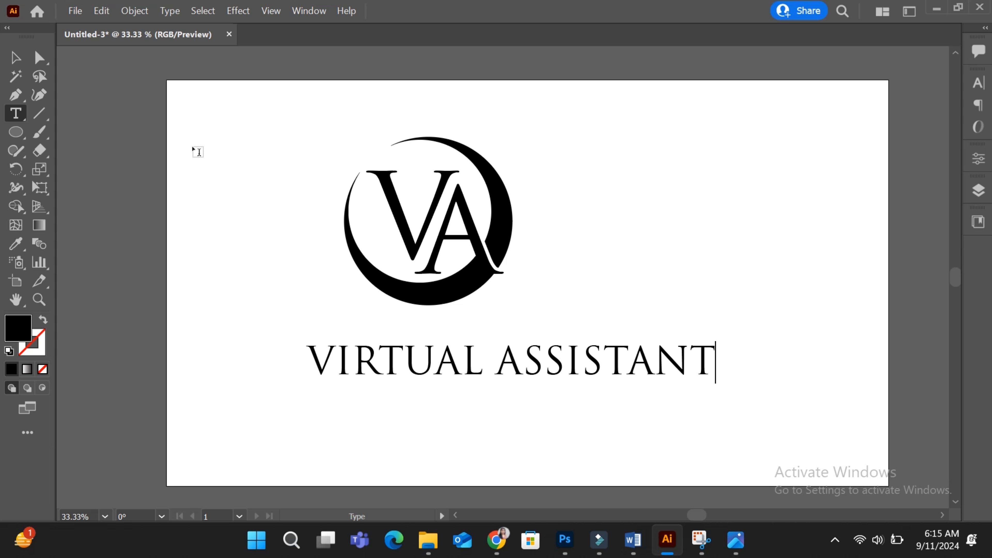
Step: Change the tagline's font to MADE CARVING Personal Use SemiBold
key(Escape)
key(ctrl+t)
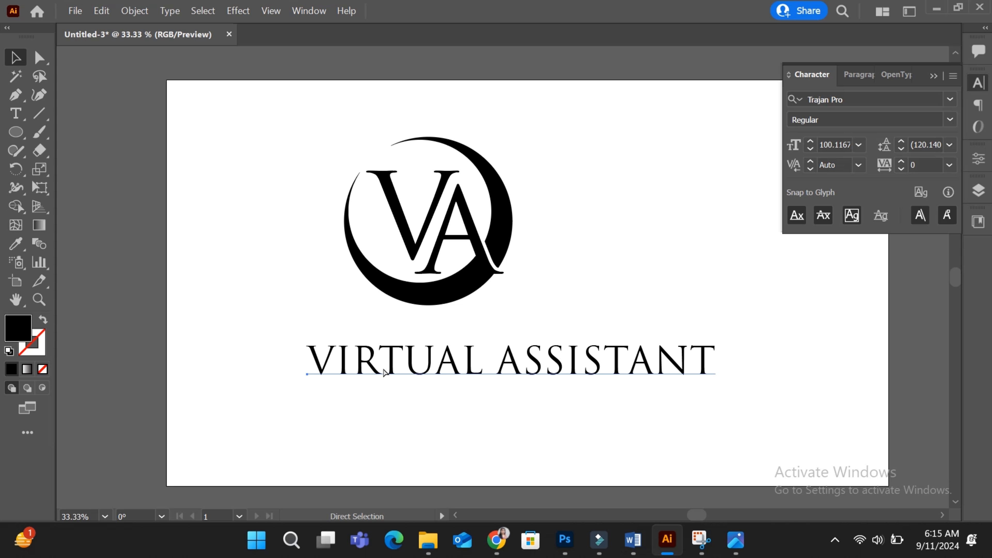
click(384, 373)
click(898, 99)
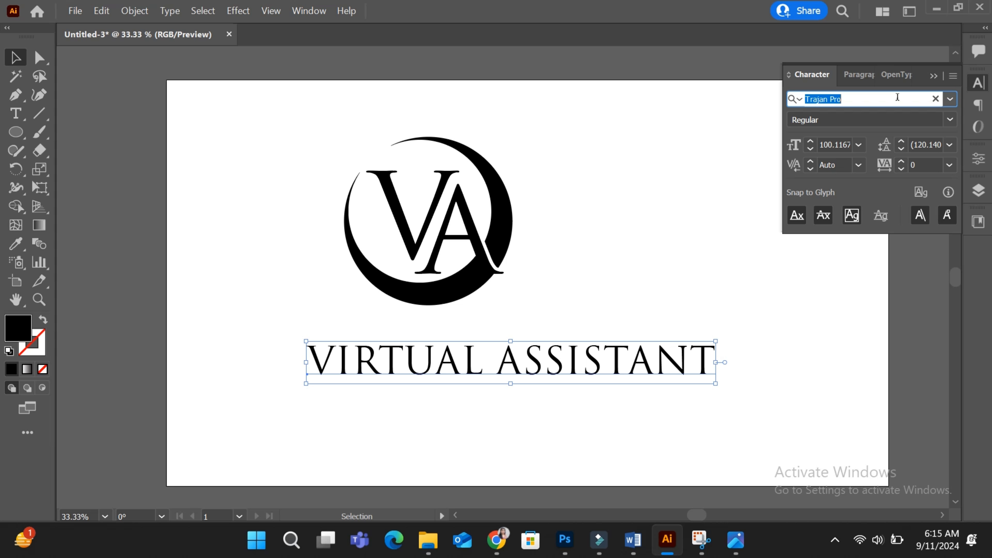
text(CAR)
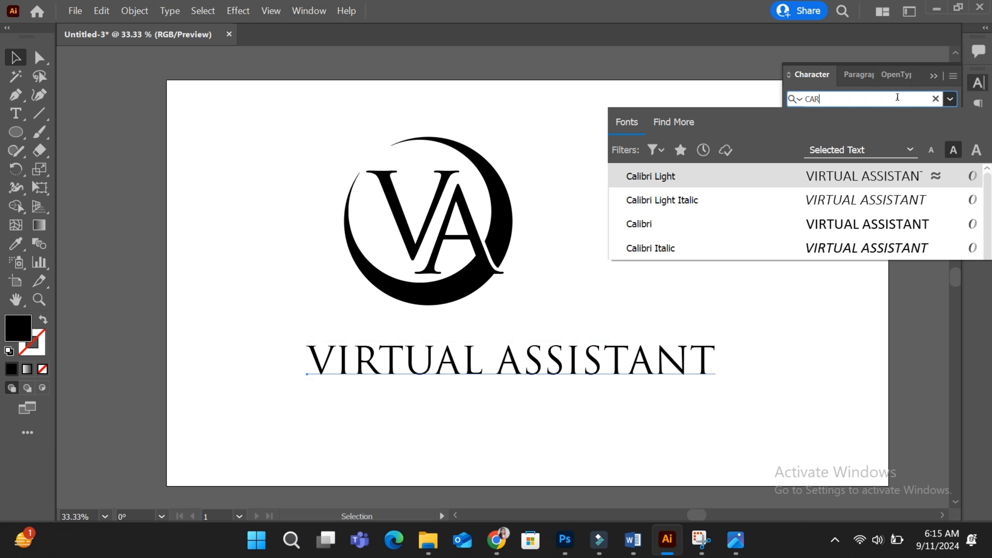
click(828, 224)
Step: Shrink the tagline and position it centred just under the monogram
drag(578, 370, 525, 359)
drag(251, 329, 307, 338)
drag(463, 358, 464, 346)
click(633, 309)
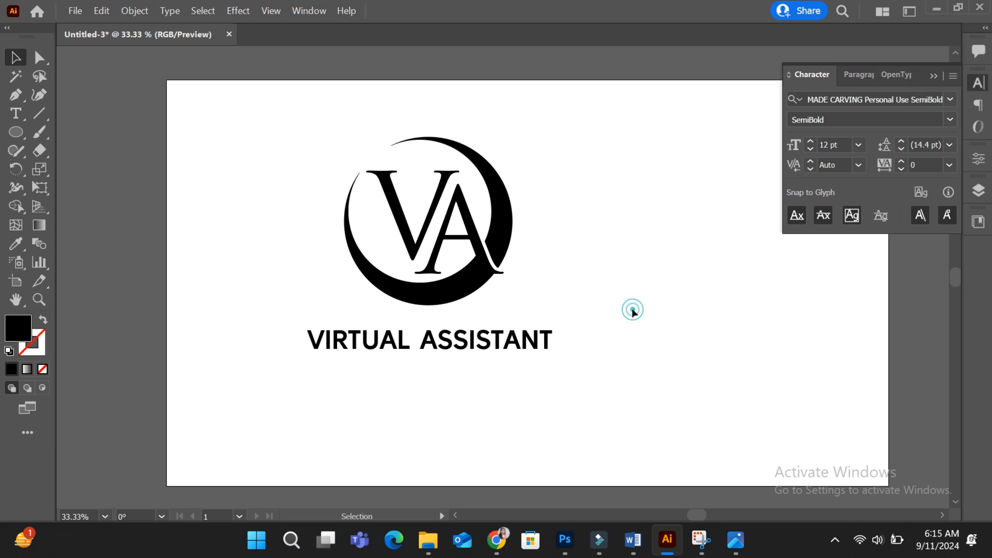
Step: Fill the crescent white by sampling the empty artboard with the Eyedropper
click(933, 78)
click(498, 222)
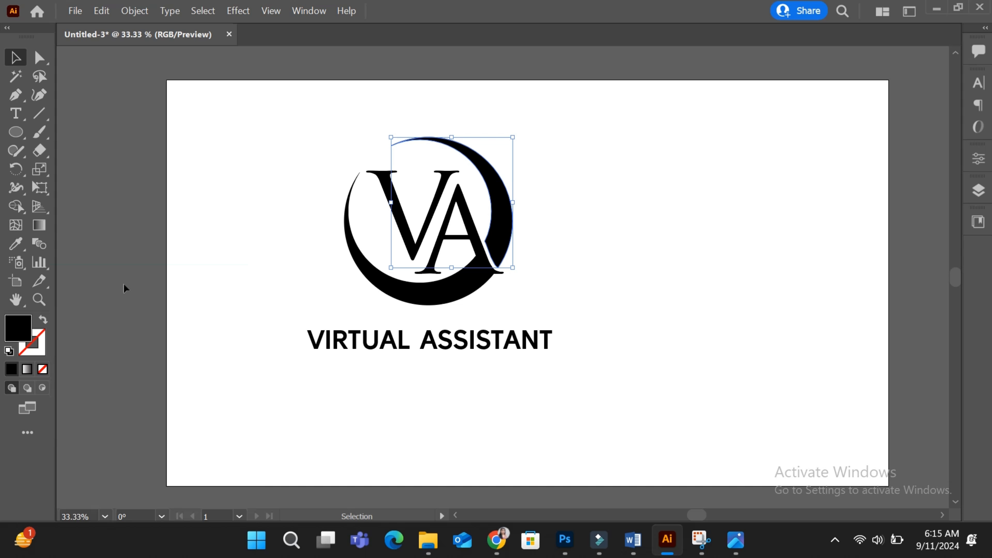
click(11, 244)
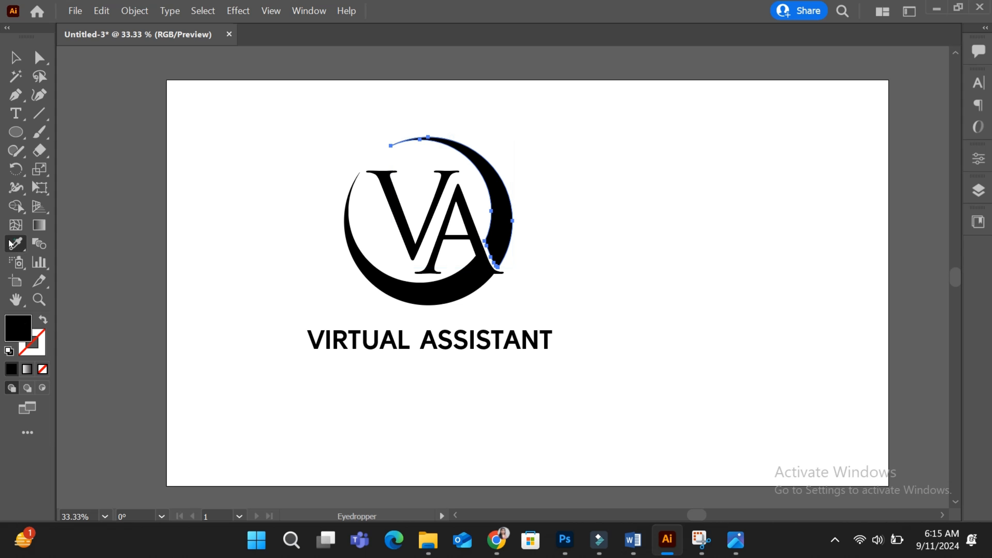
click(242, 167)
click(16, 57)
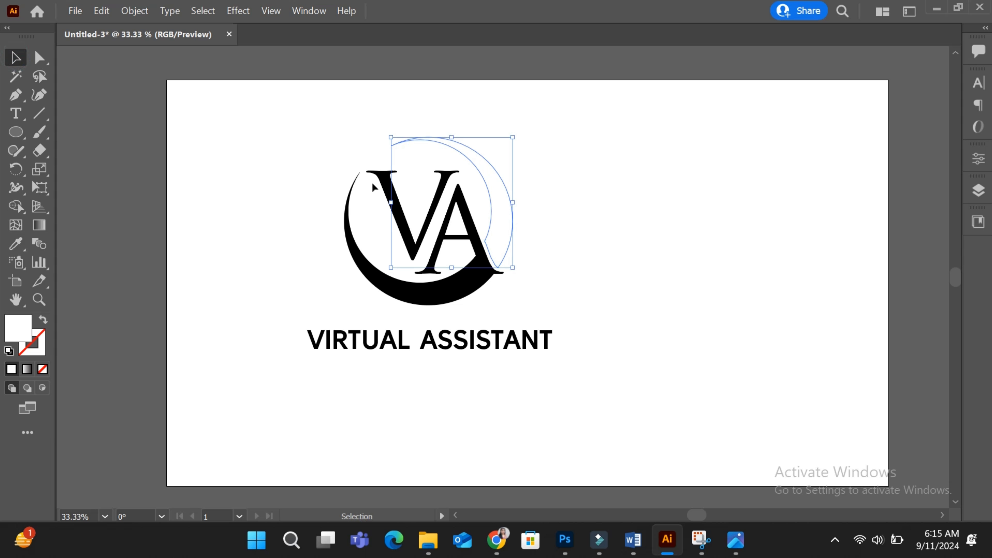
Step: Fill the V letter white by sampling the empty artboard with the Eyedropper
click(383, 191)
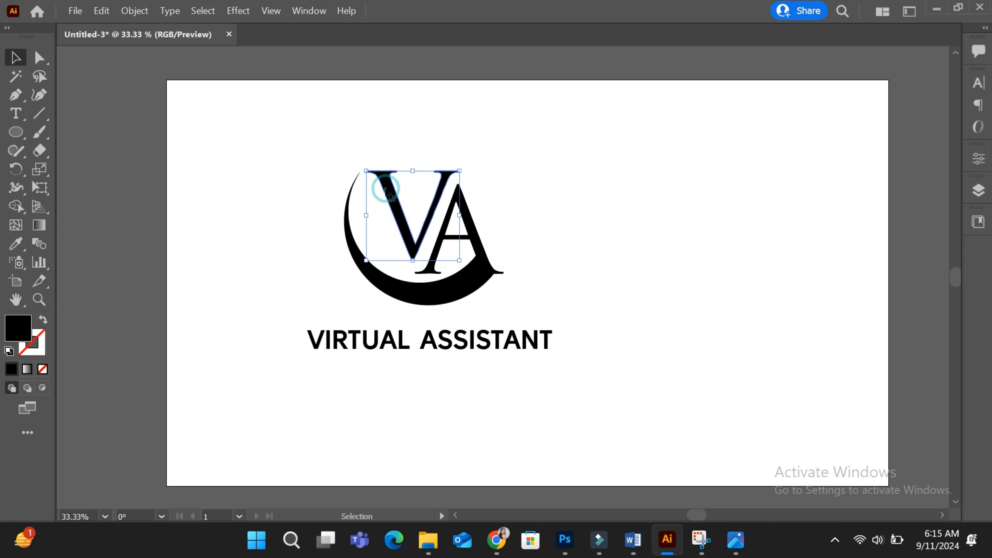
click(13, 246)
click(262, 190)
click(16, 58)
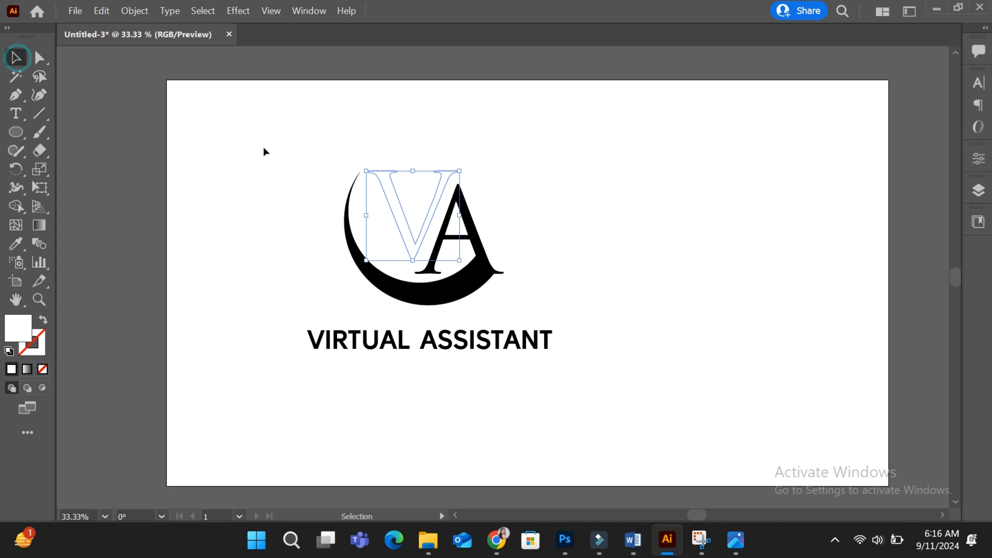
Step: Fill the crescent and A with a dark red of R 147, G 12, B 12
click(455, 284)
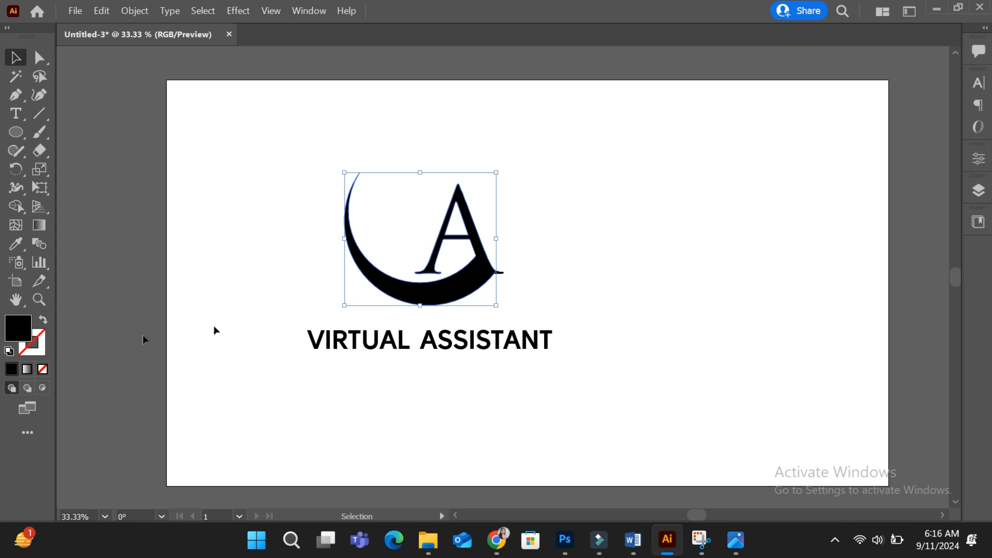
double_click(15, 328)
drag(204, 215, 207, 253)
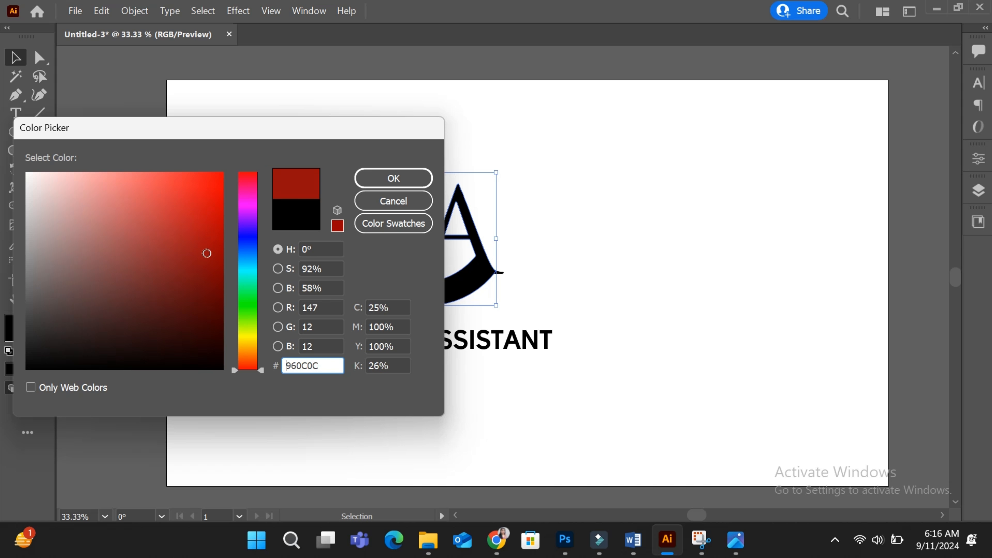
click(414, 178)
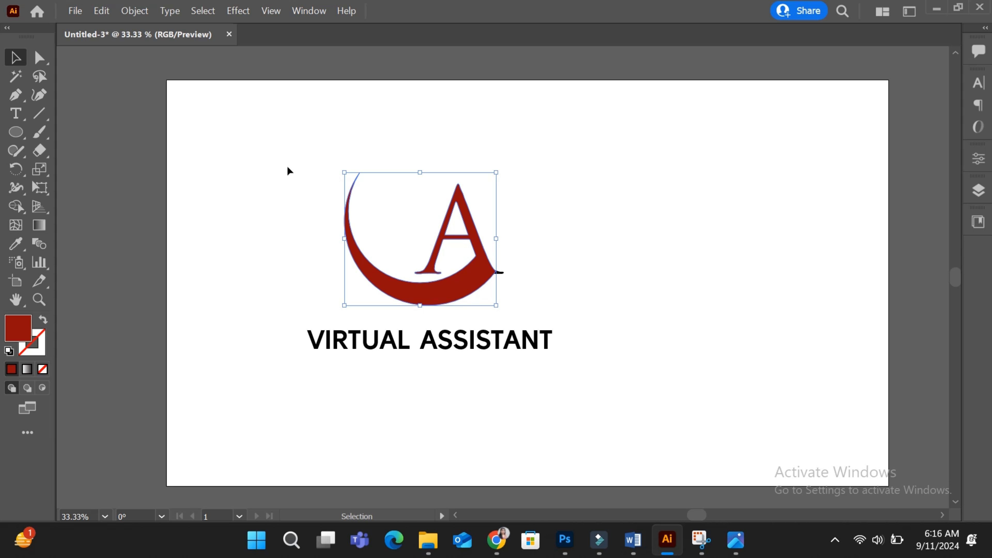
click(473, 307)
Step: Fill the VIRTUAL ASSISTANT tagline white by sampling the empty artboard with the Eyedropper
drag(570, 378, 298, 348)
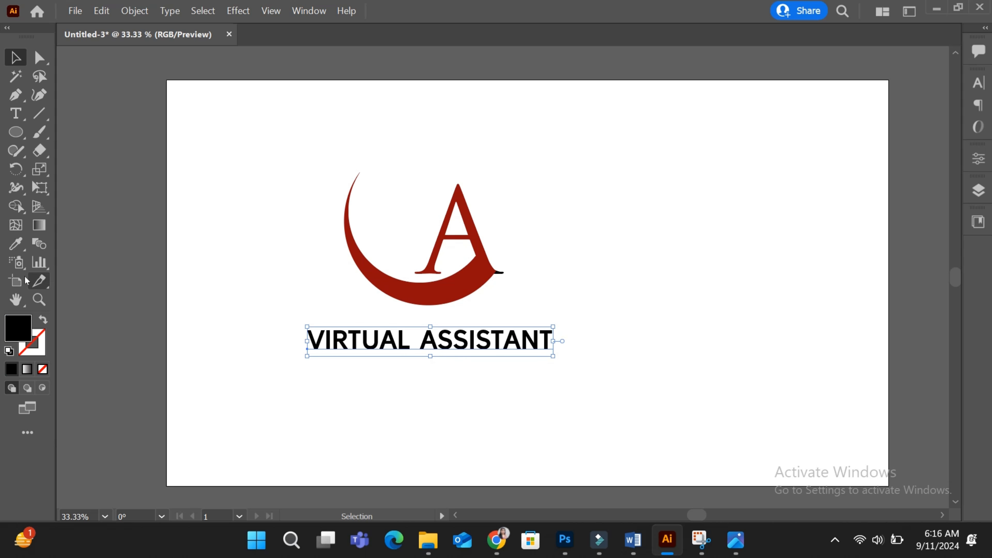
click(15, 244)
click(255, 237)
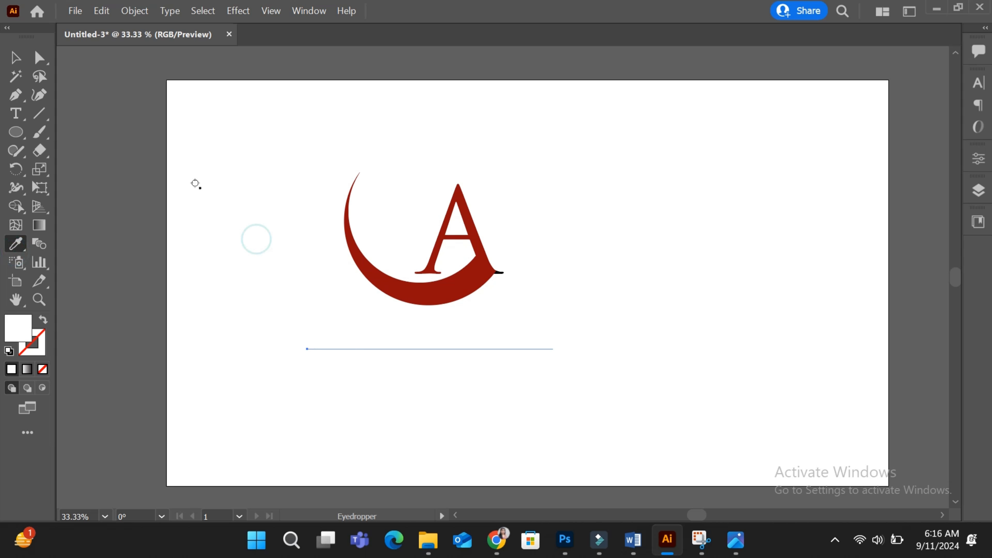
Step: Draw a rectangle covering the whole artboard and fill it black with the Color Picker
click(14, 57)
click(293, 270)
key(ctrl+minus)
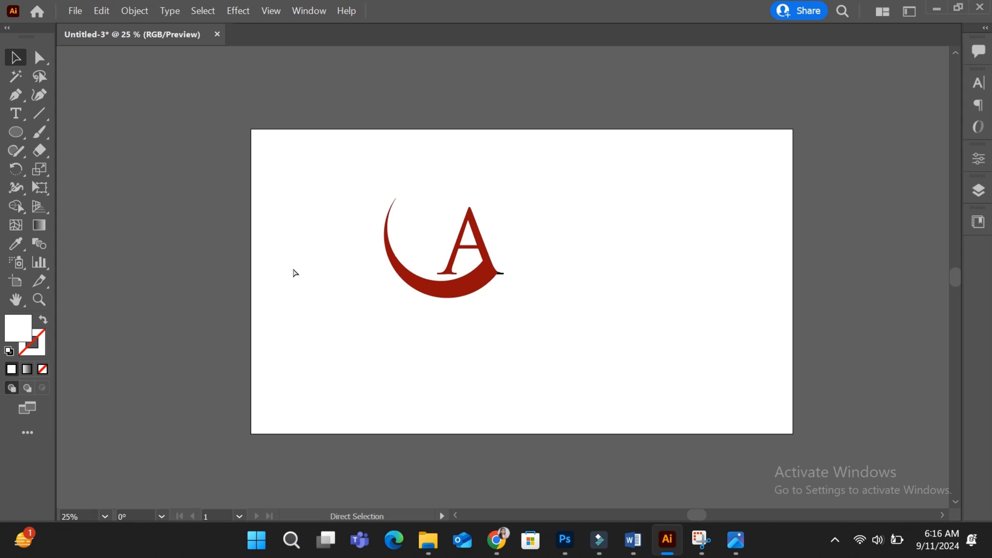
scroll(294, 270, right, 3)
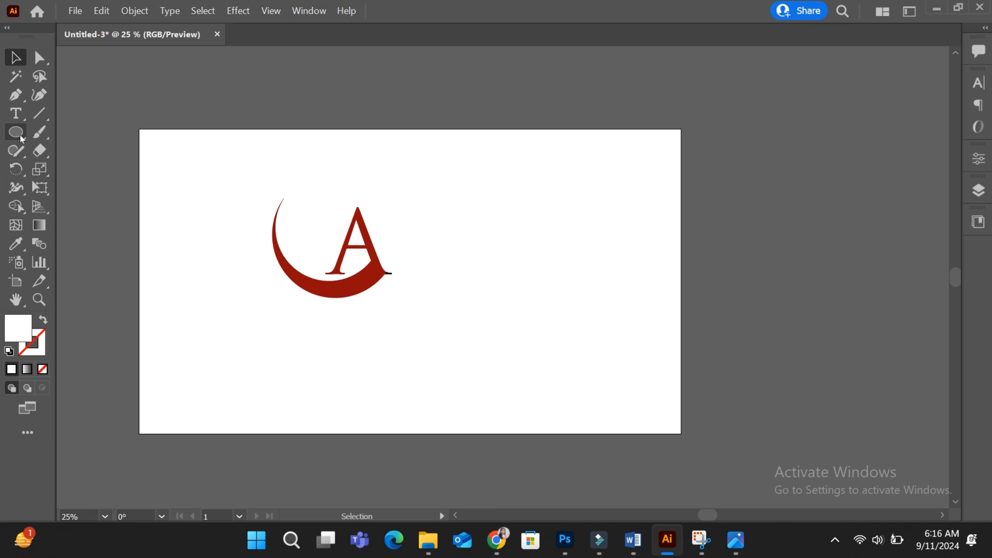
drag(22, 139, 72, 131)
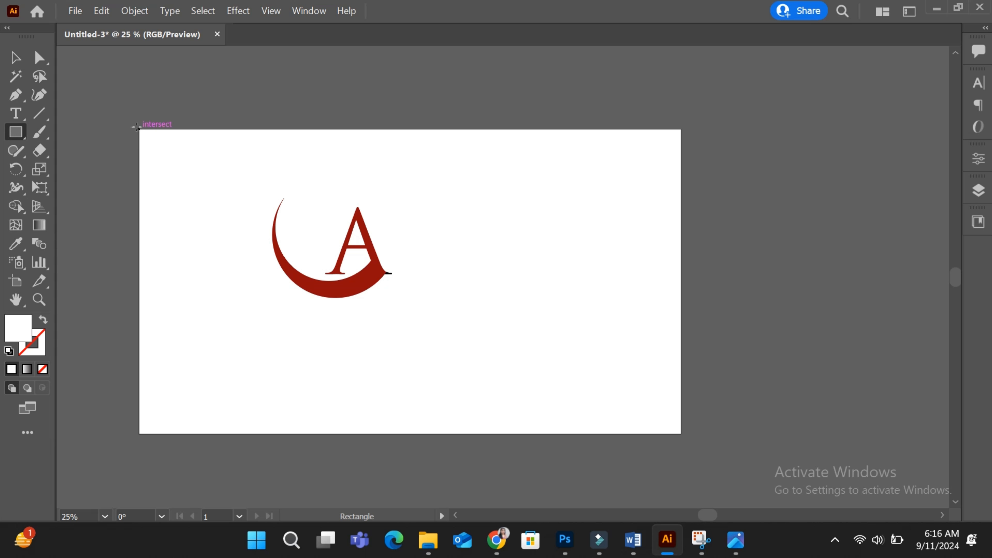
drag(135, 127, 678, 431)
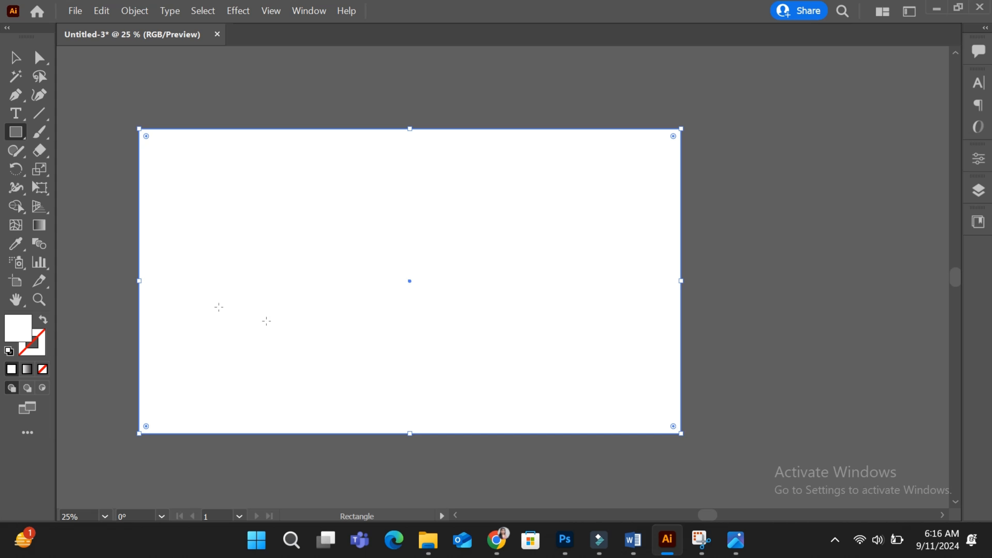
double_click(11, 335)
click(177, 254)
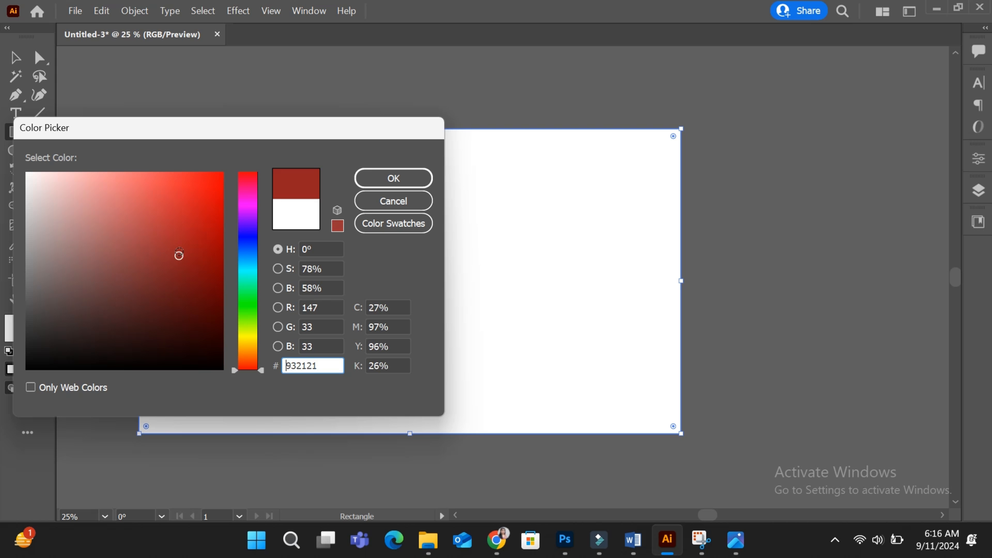
drag(177, 255, 249, 382)
click(393, 178)
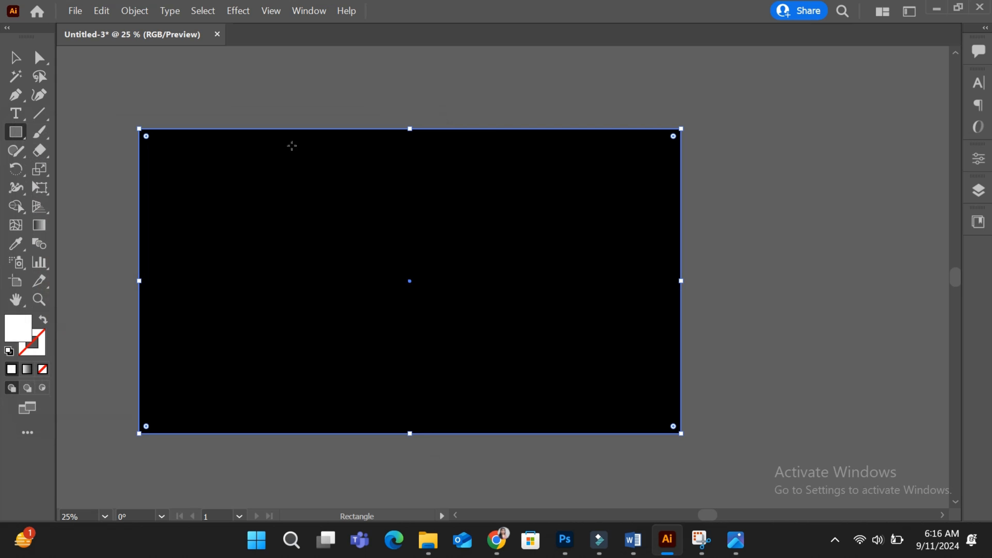
Step: Send the black rectangle to the back behind the logo and tagline
click(17, 58)
right_click(287, 221)
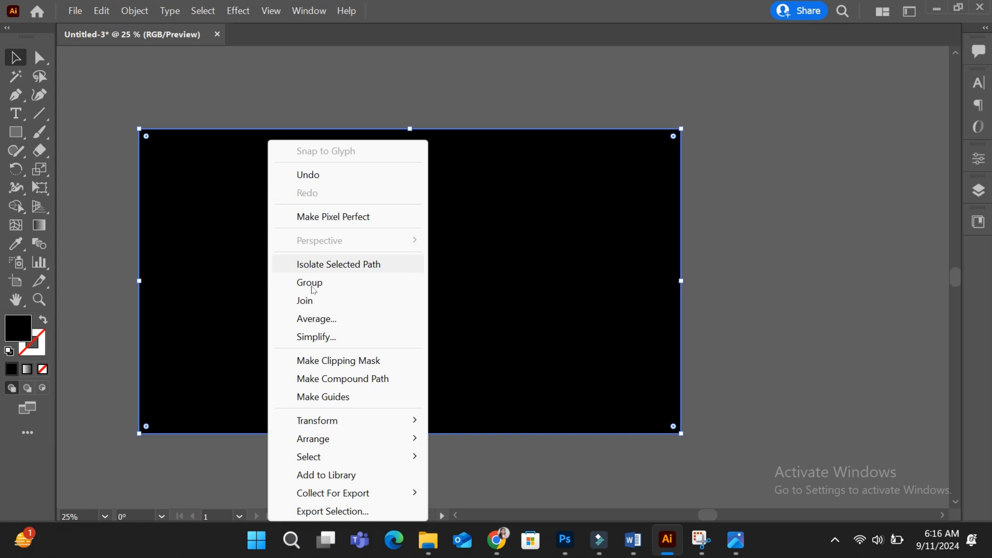
mouse_move(312, 439)
click(480, 495)
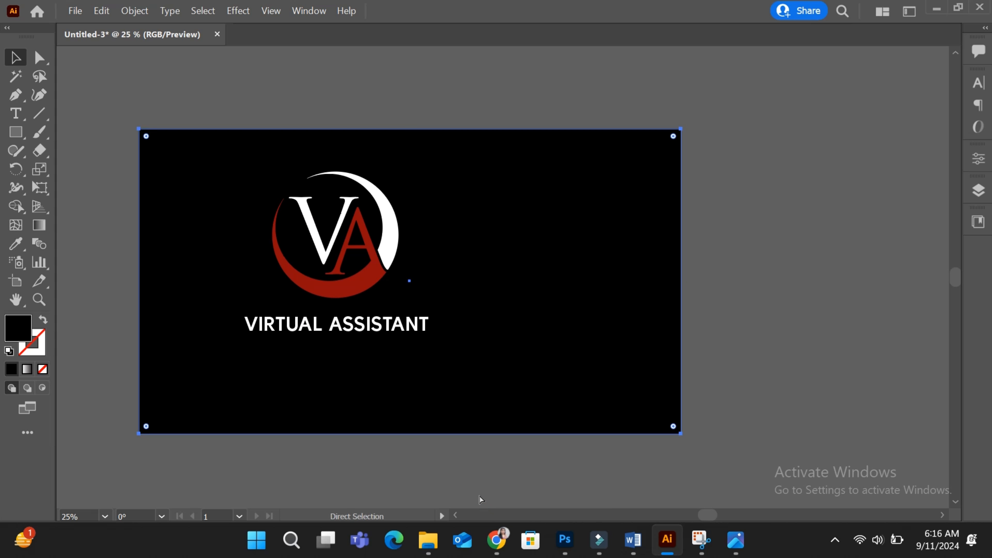
click(481, 501)
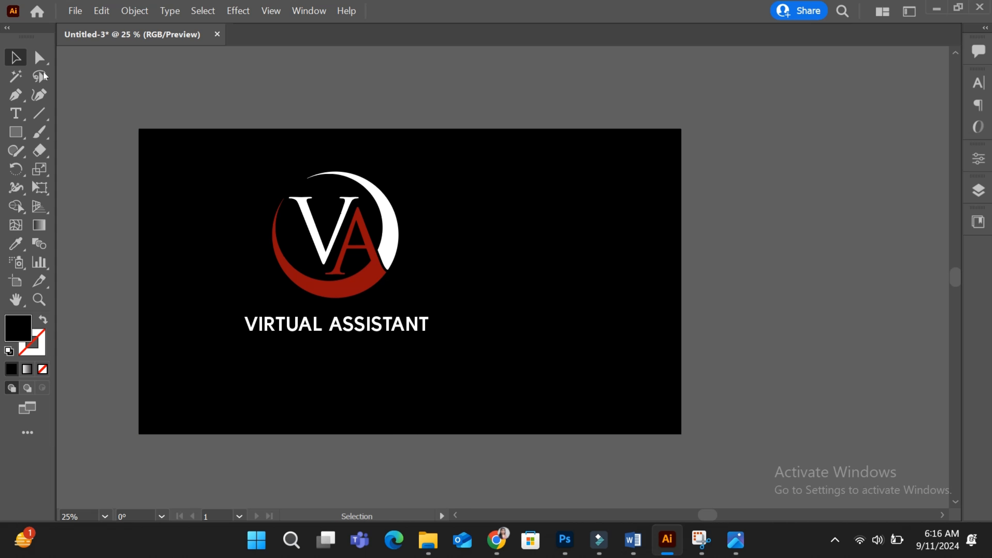
Step: Select the logo and tagline together, enlarge them and reposition them on the black background
drag(256, 179, 390, 277)
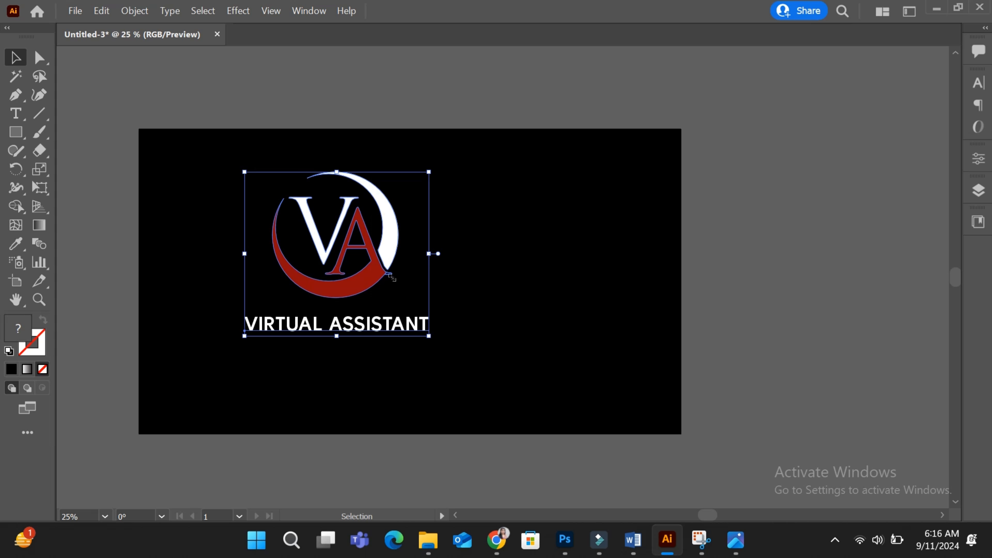
drag(244, 171, 231, 159)
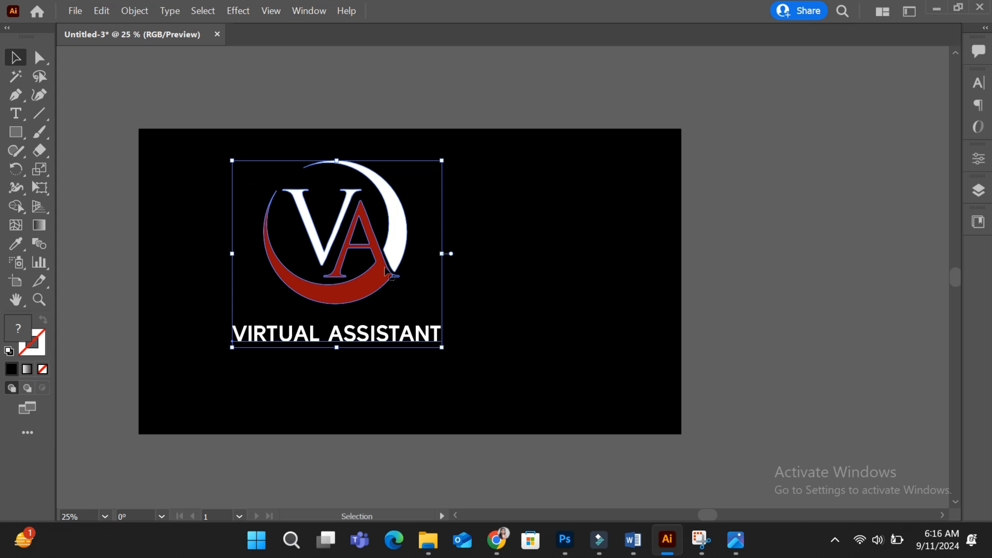
drag(386, 271, 442, 295)
Step: Fill the small leftover piece at the A's foot with the crescent's dark red using the Eyedropper
key(ctrl+plus)
key(ctrl+plus)
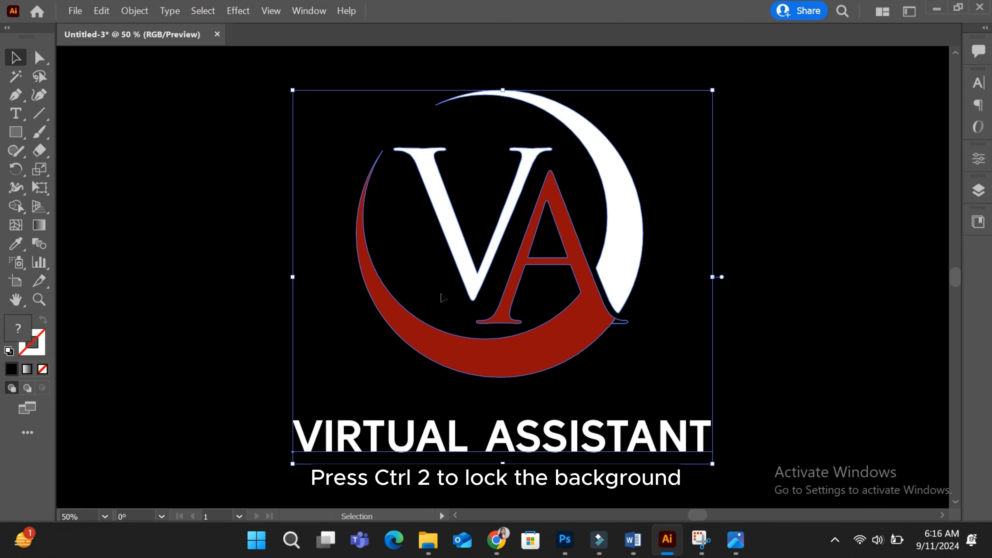
click(797, 399)
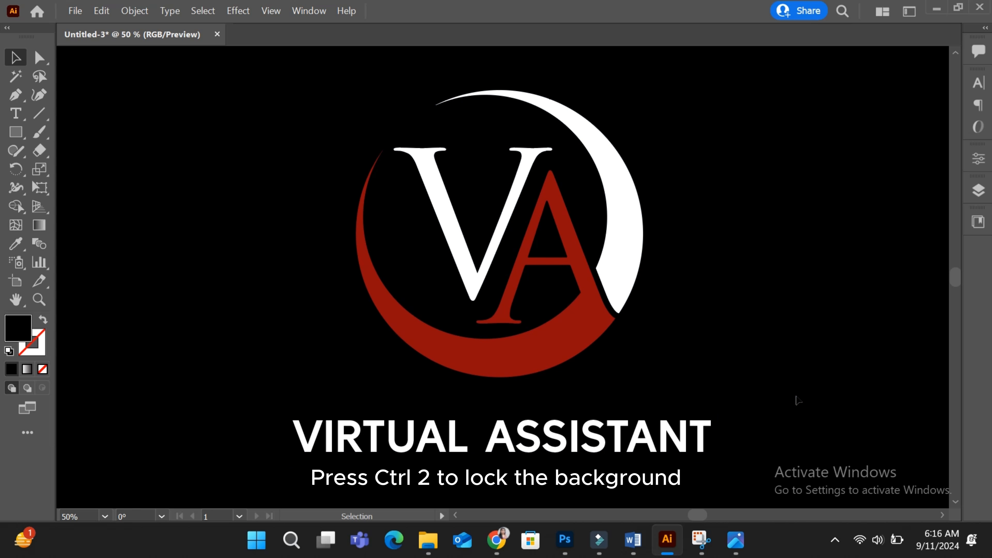
click(574, 318)
click(626, 322)
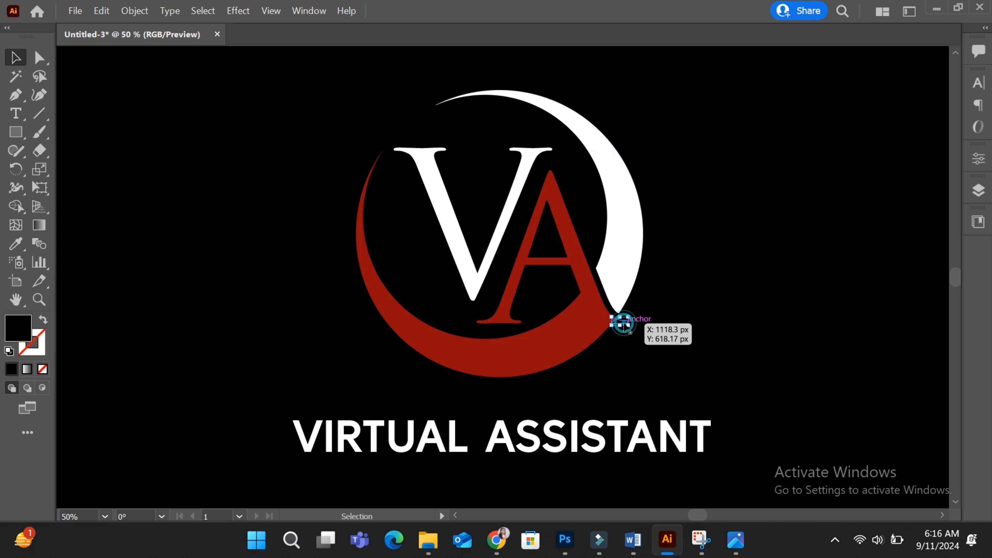
click(16, 243)
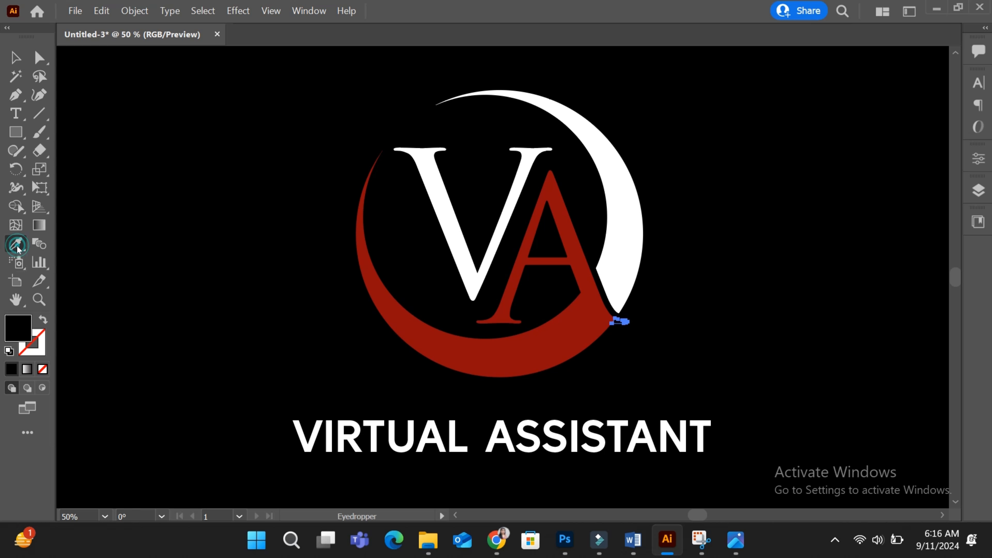
click(536, 339)
click(14, 58)
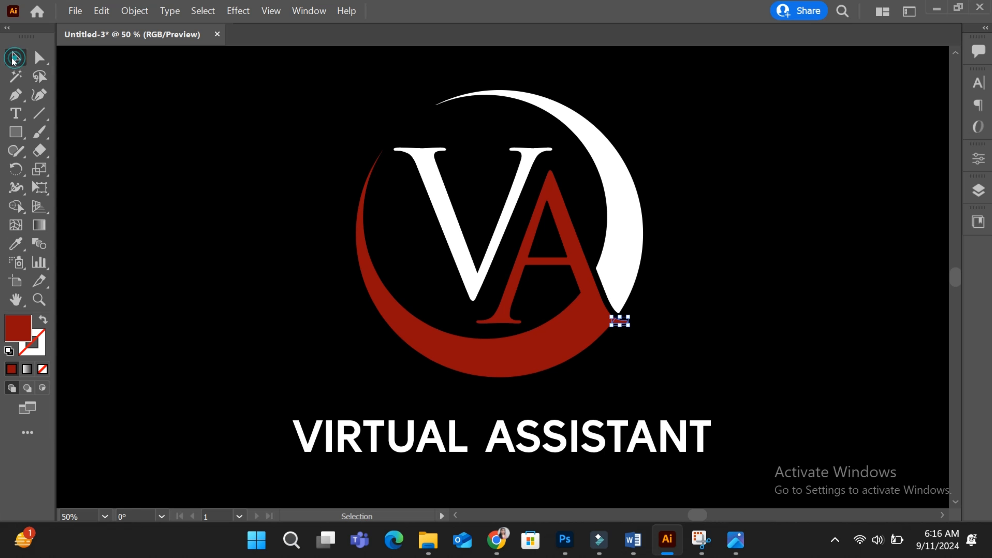
click(287, 221)
Step: Select the whole logo together with the VIRTUAL ASSISTANT tagline
scroll(287, 221, right, 3)
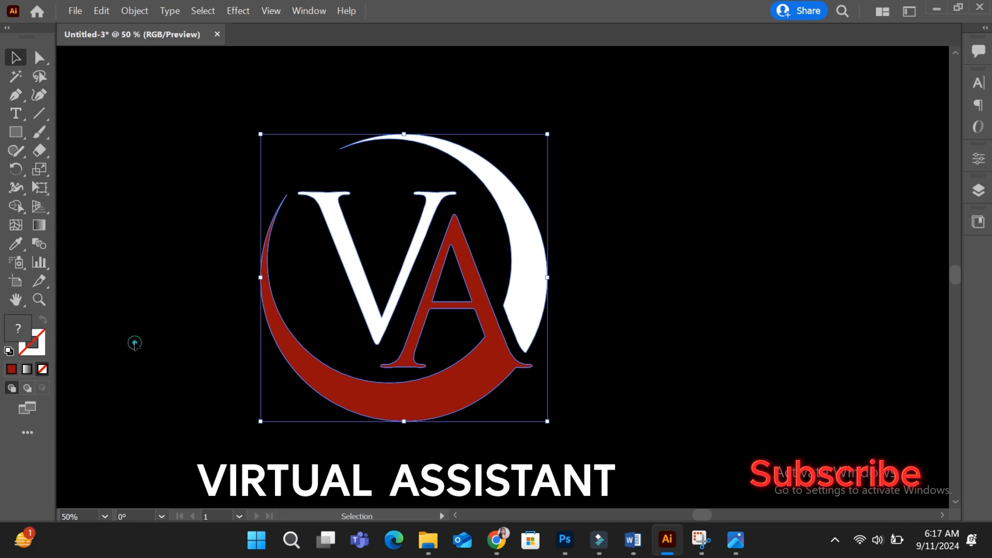
click(135, 344)
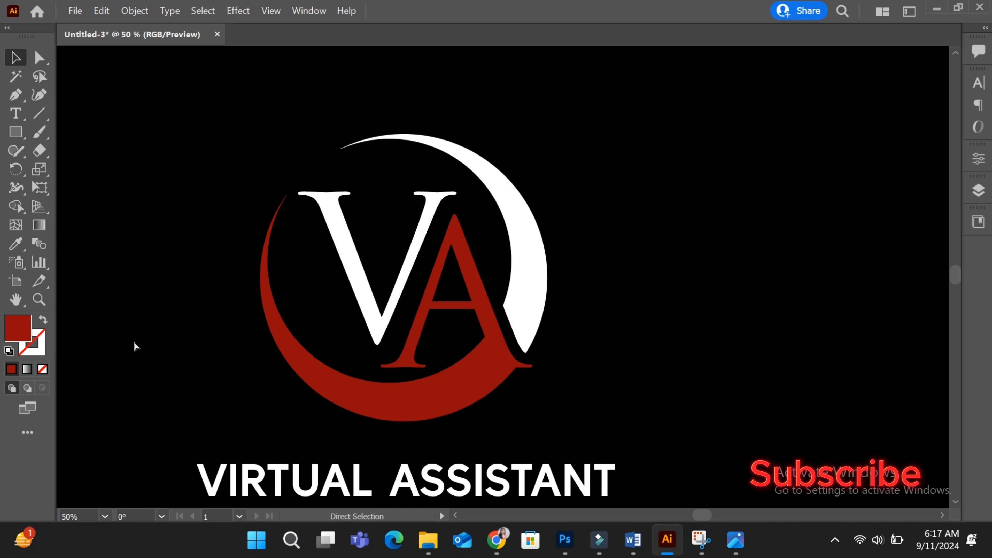
key(ctrl+minus)
key(ctrl+minus)
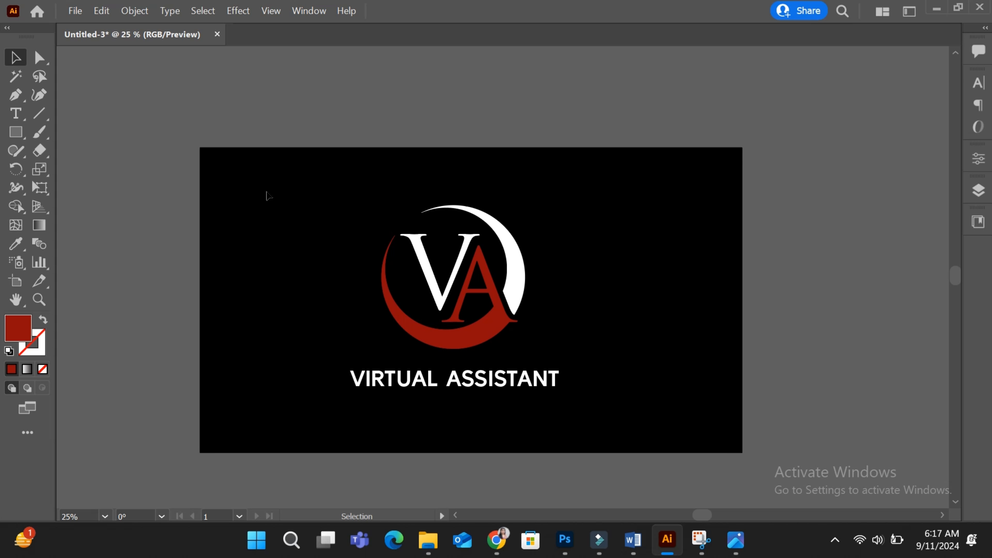
drag(313, 168, 562, 456)
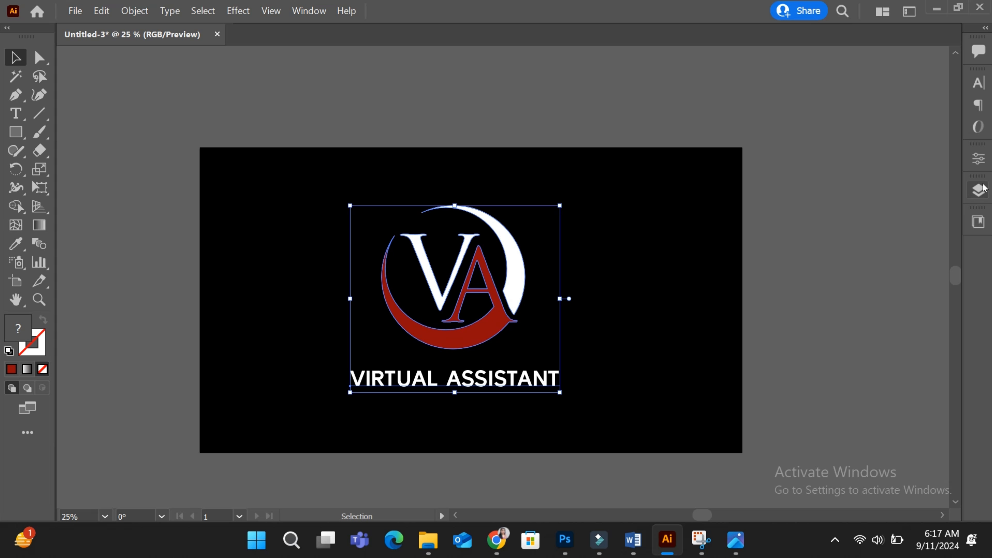